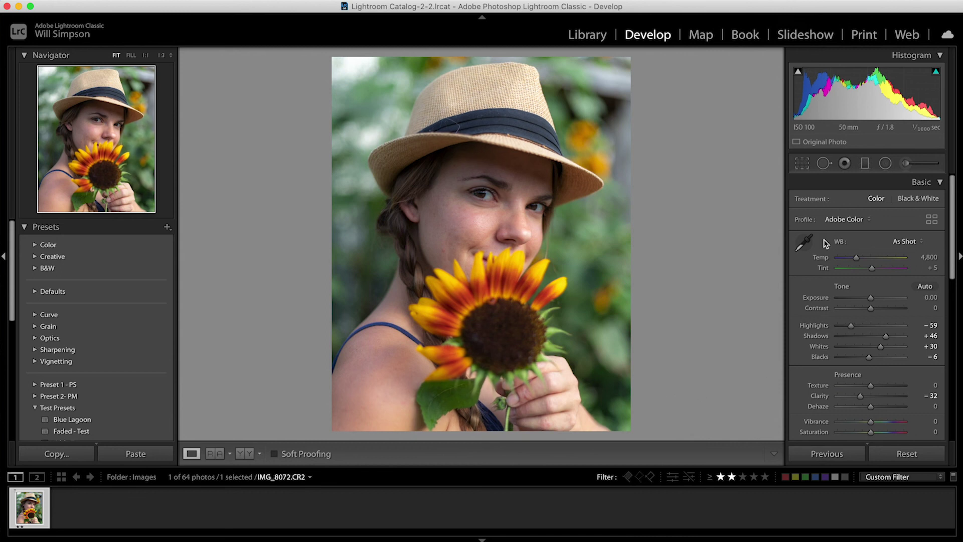
Start a reset Adjustment Brush: Exposure 4.00, Highlights 85, Shadows 58, Clarity 15, Flow 15
{"action": "left_click", "coordinate": [907, 164]}
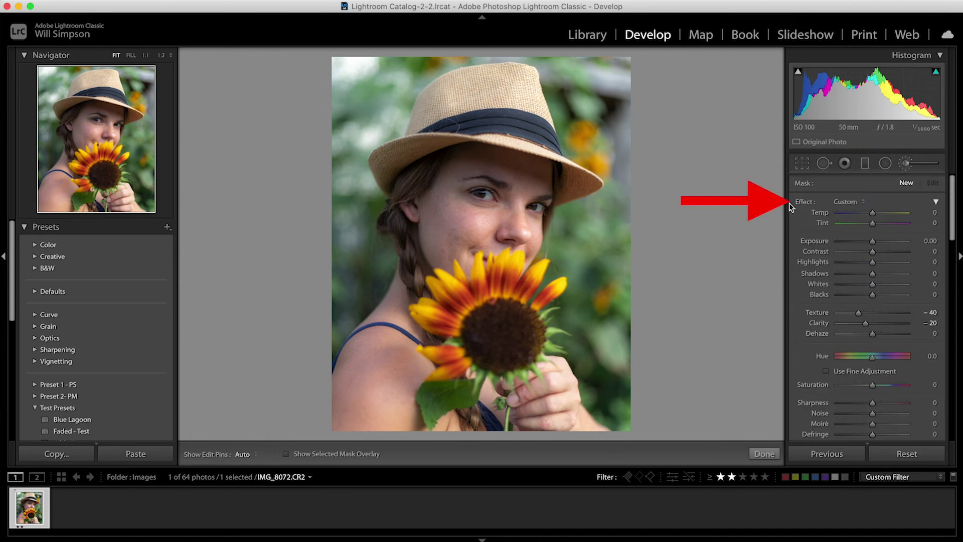
{"action": "double_click", "coordinate": [806, 202]}
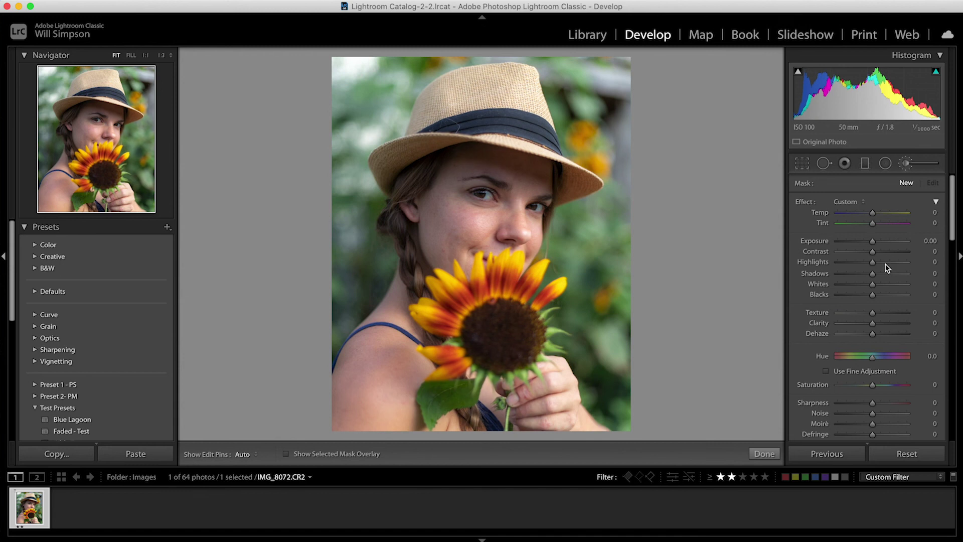
{"action": "left_click_drag", "start_coordinate": [873, 242], "coordinate": [948, 249]}
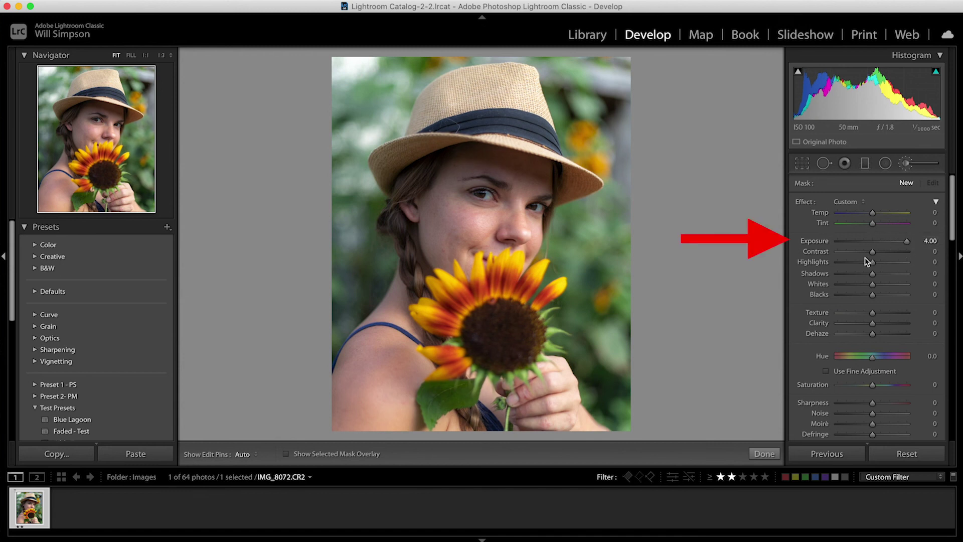
{"action": "left_click_drag", "start_coordinate": [873, 263], "coordinate": [903, 264]}
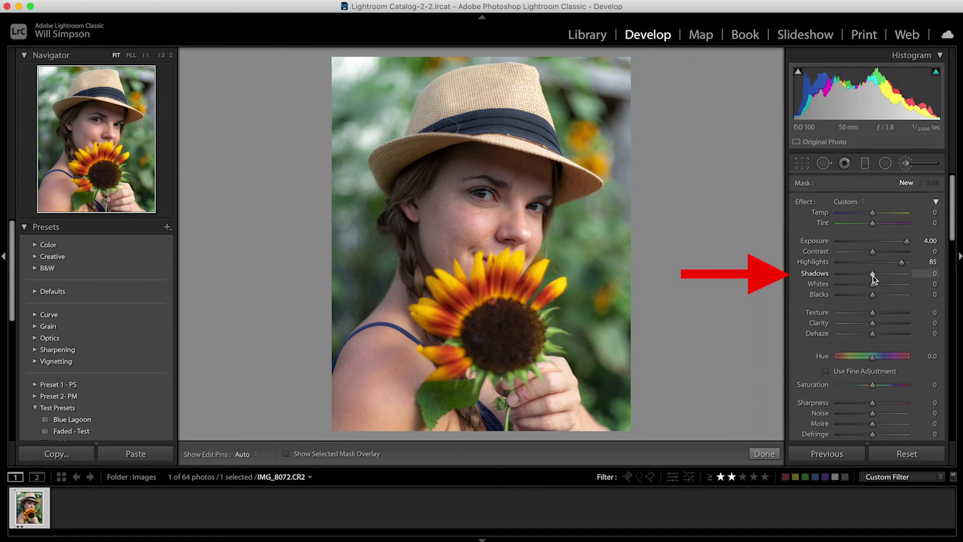
{"action": "left_click_drag", "start_coordinate": [874, 275], "coordinate": [893, 274]}
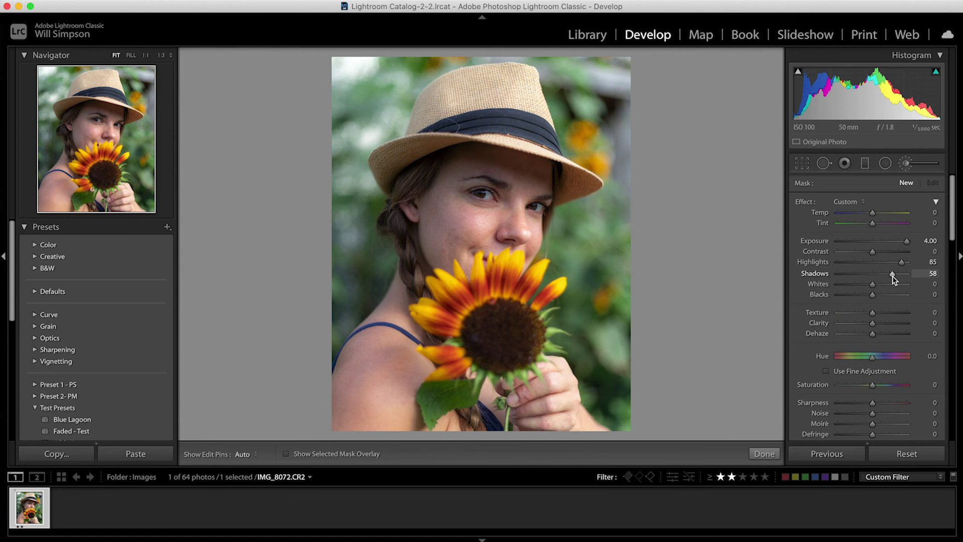
{"action": "left_click_drag", "start_coordinate": [874, 325], "coordinate": [881, 327]}
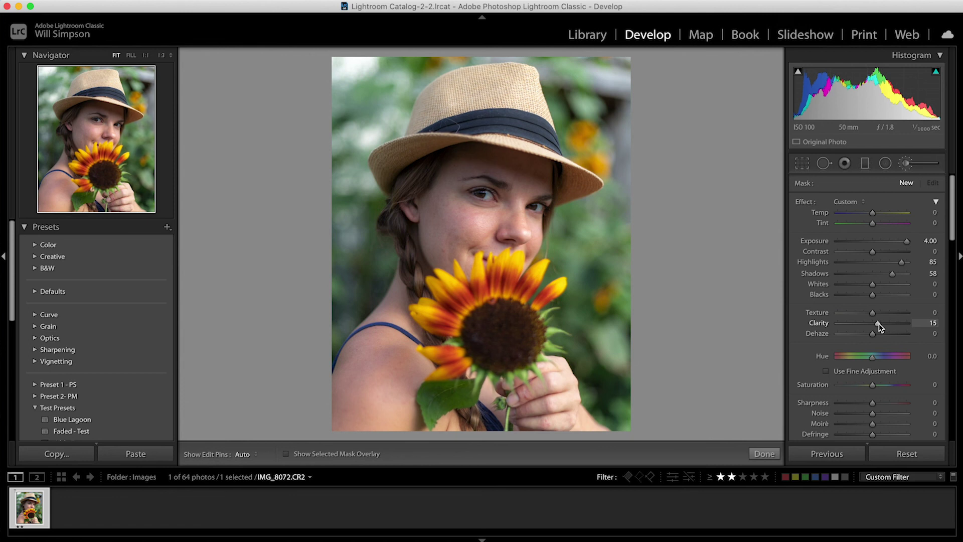
{"action": "scroll", "coordinate": [881, 326], "scroll_direction": "down", "scroll_amount": 5}
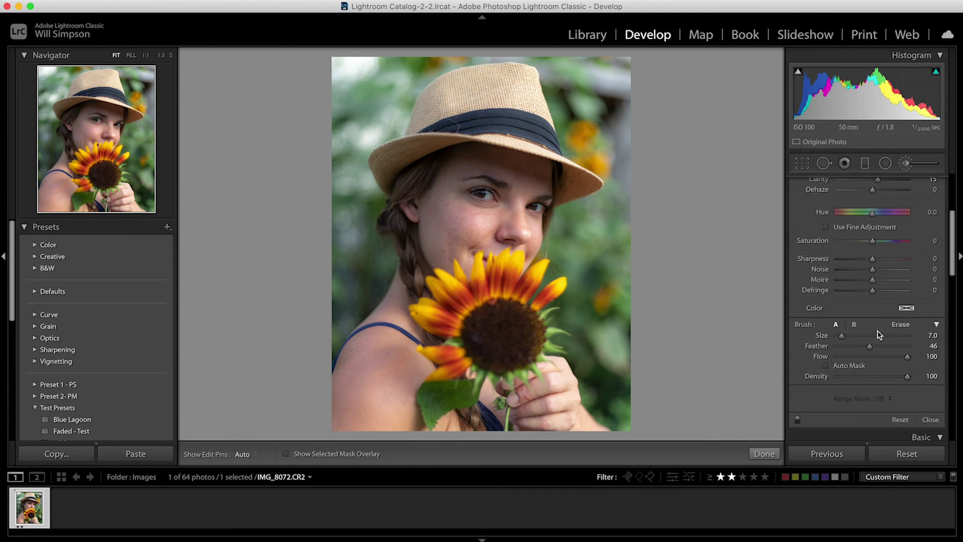
{"action": "scroll", "coordinate": [881, 332], "scroll_direction": "down", "scroll_amount": 1}
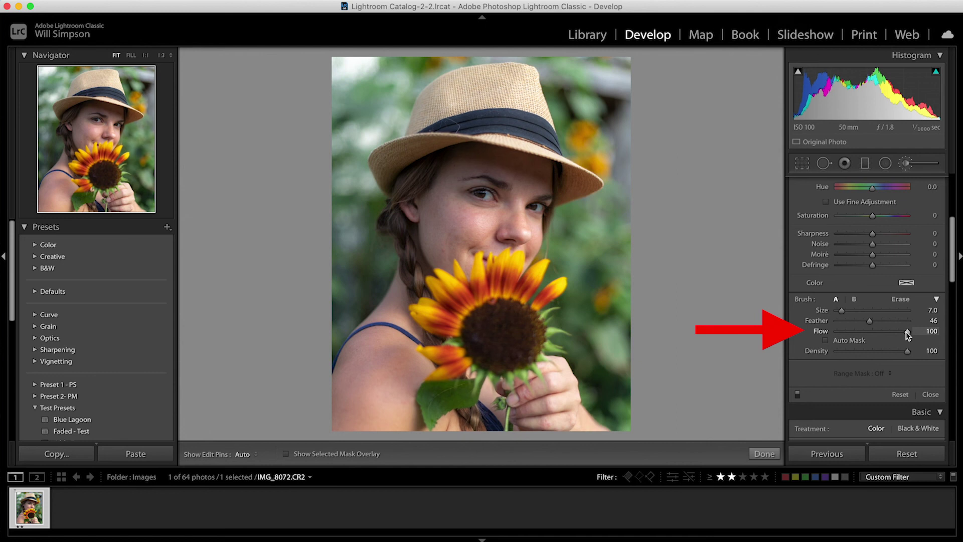
{"action": "left_click_drag", "start_coordinate": [907, 332], "coordinate": [847, 332]}
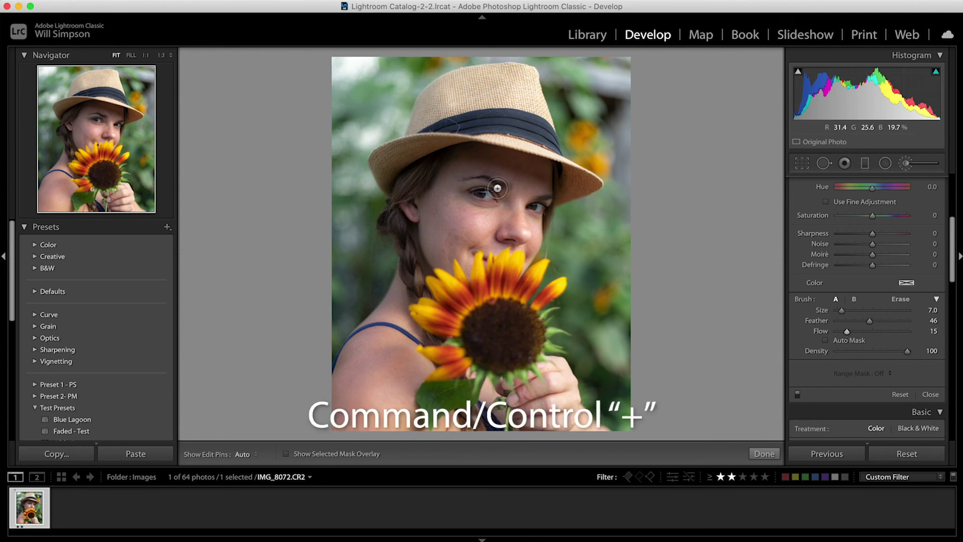
Zoom to 1:1 on her eyes and paint the brightening over the irises
{"action": "key", "text": "super+equal"}
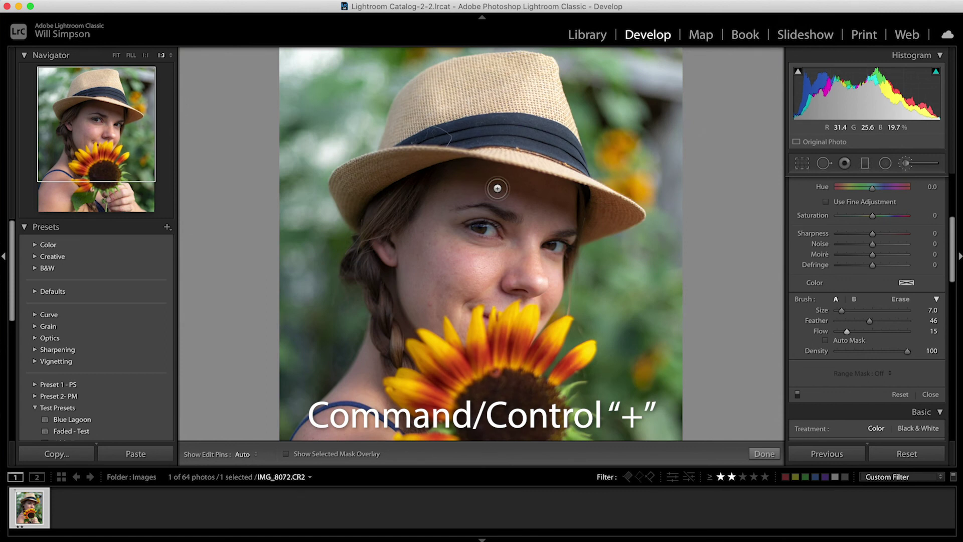
{"action": "key", "text": "super+equal"}
{"action": "mouse_move", "coordinate": [543, 228]}
{"action": "left_mouse_down"}
{"action": "mouse_move", "coordinate": [602, 228]}
{"action": "mouse_move", "coordinate": [555, 257]}
{"action": "mouse_move", "coordinate": [577, 244]}
{"action": "left_mouse_up"}
{"action": "scroll", "coordinate": [410, 193], "scroll_direction": "down", "scroll_amount": 3}
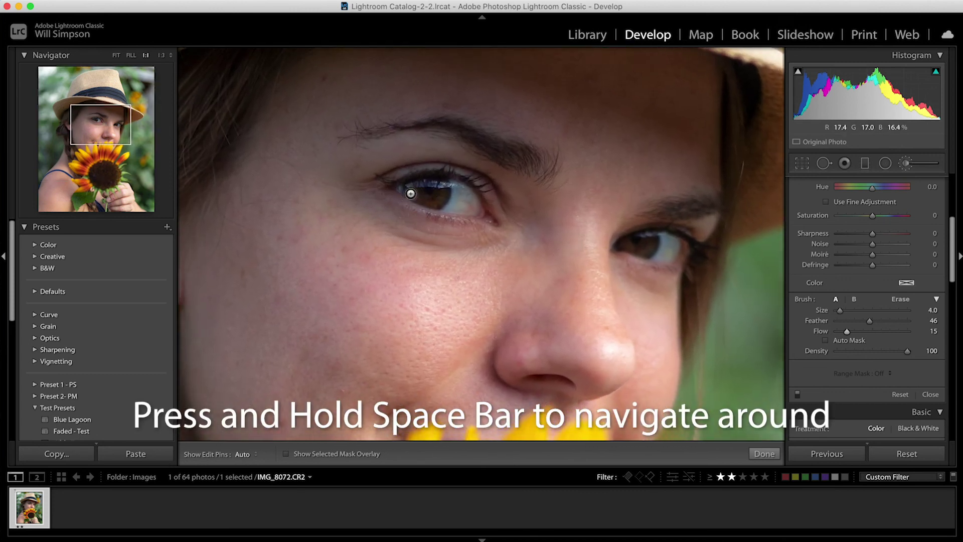
{"action": "key", "text": "h"}
{"action": "mouse_move", "coordinate": [411, 193]}
{"action": "left_mouse_down"}
{"action": "mouse_move", "coordinate": [442, 194]}
{"action": "mouse_move", "coordinate": [436, 178]}
{"action": "mouse_move", "coordinate": [418, 177]}
{"action": "mouse_move", "coordinate": [406, 192]}
{"action": "mouse_move", "coordinate": [412, 203]}
{"action": "left_mouse_up"}
{"action": "key", "text": "h"}
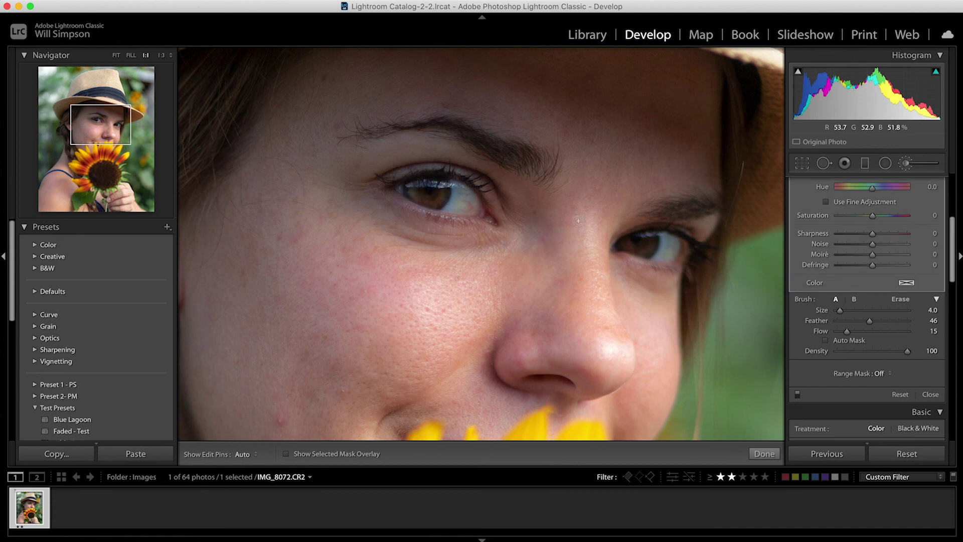
{"action": "key", "text": "h"}
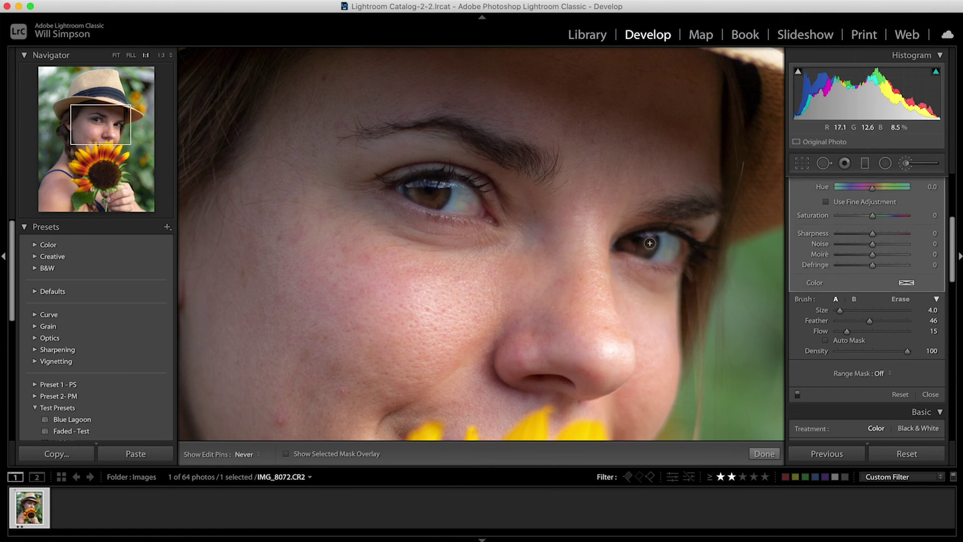
{"action": "key", "text": "h"}
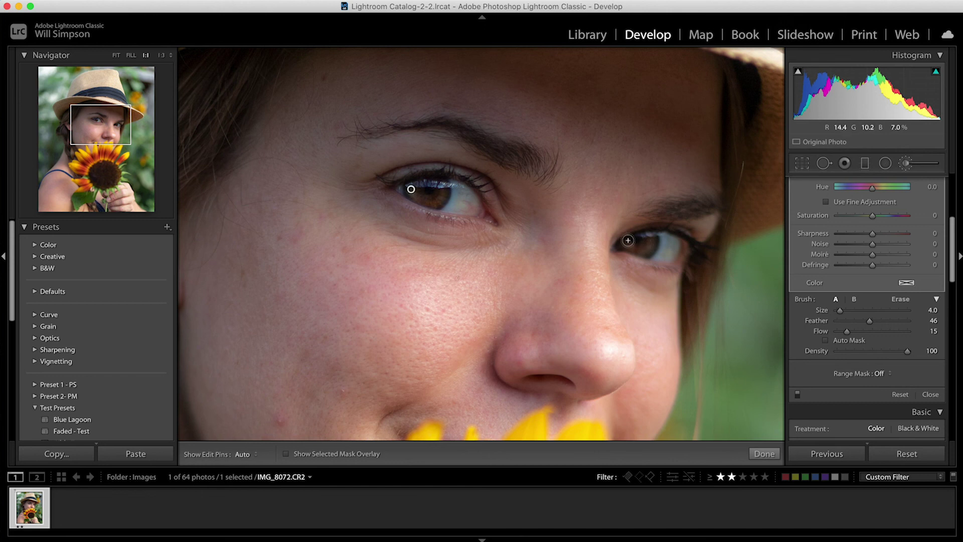
{"action": "key", "text": "h"}
{"action": "key", "text": "h"}
Enlarge the brush to 5.0, compare before and after, and show the mask overlay
{"action": "key", "text": "bracketright"}
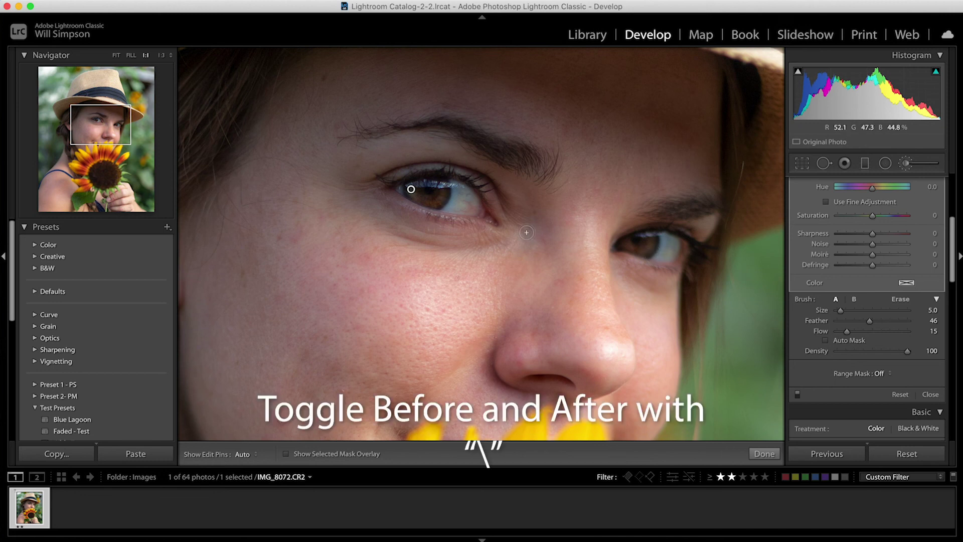
{"action": "key", "text": "backslash"}
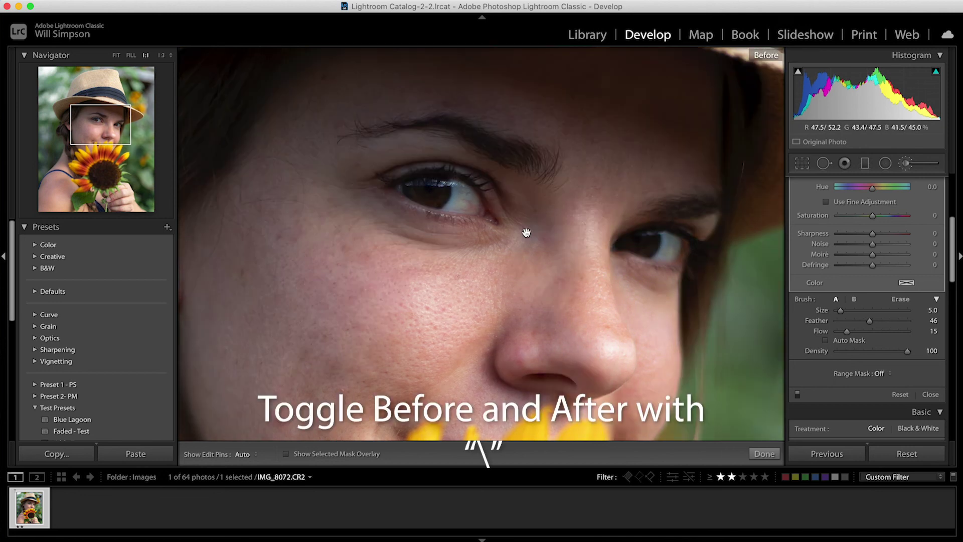
{"action": "key", "text": "backslash"}
{"action": "key", "text": "backslash"}
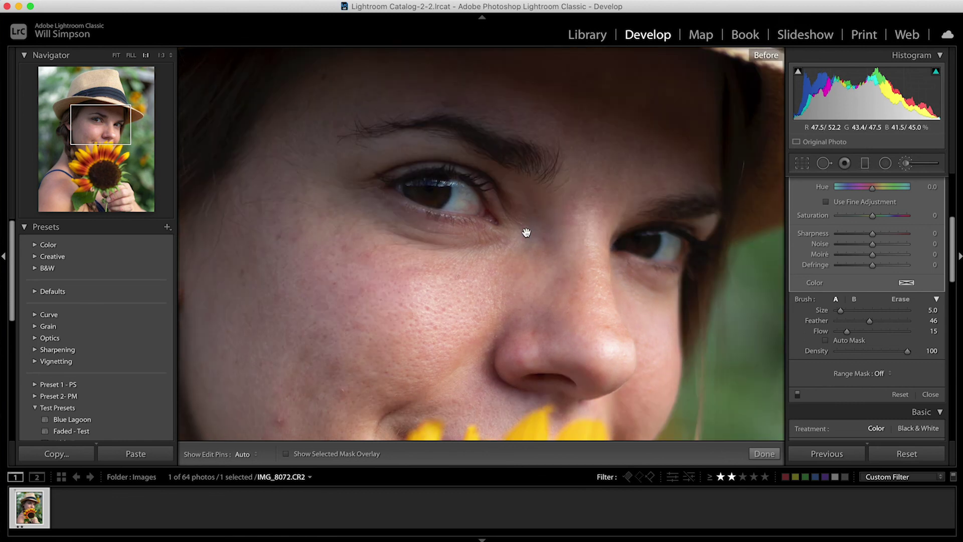
{"action": "key", "text": "backslash"}
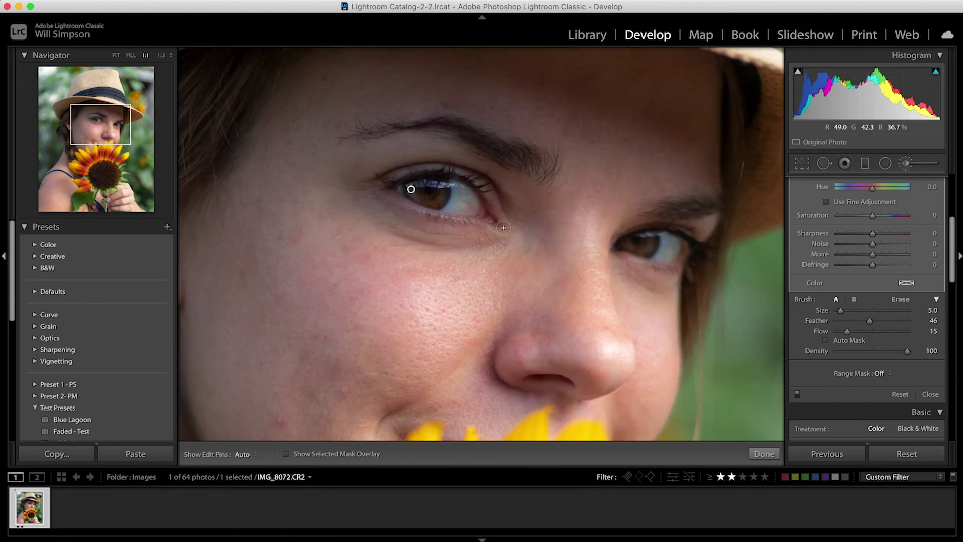
{"action": "key", "text": "o"}
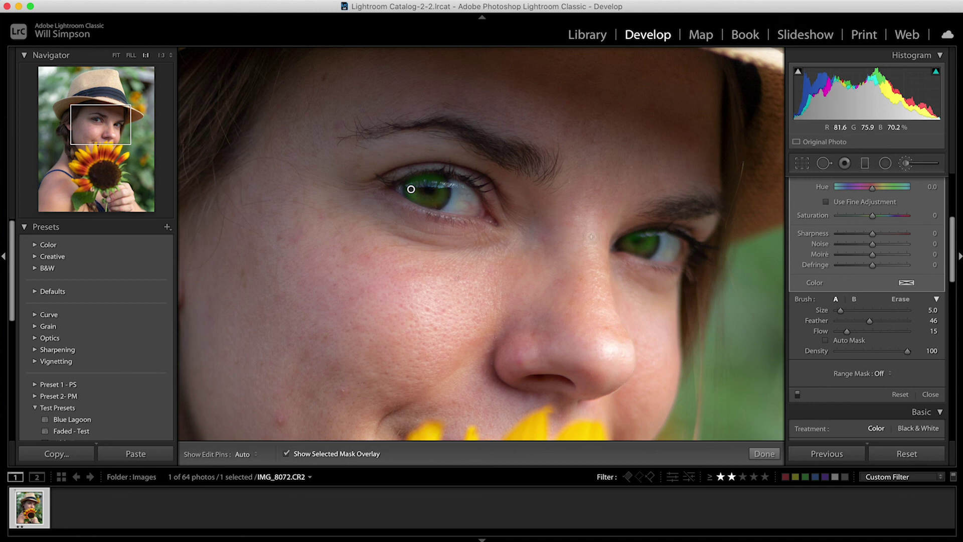
Erase the mask overspill around the irises, hide the overlay, and zoom out to the full portrait
{"action": "key", "text": "alt"}
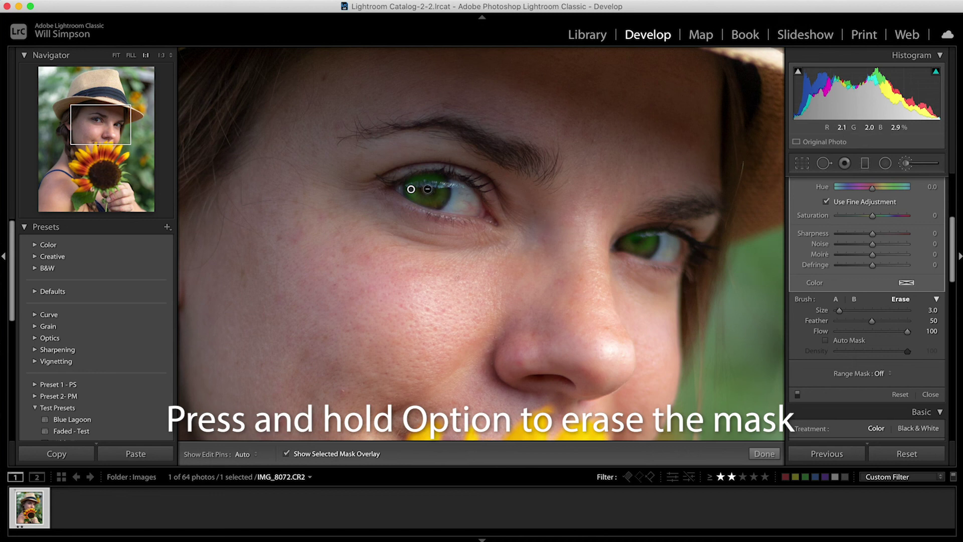
{"action": "key", "text": "h"}
{"action": "key", "text": "h"}
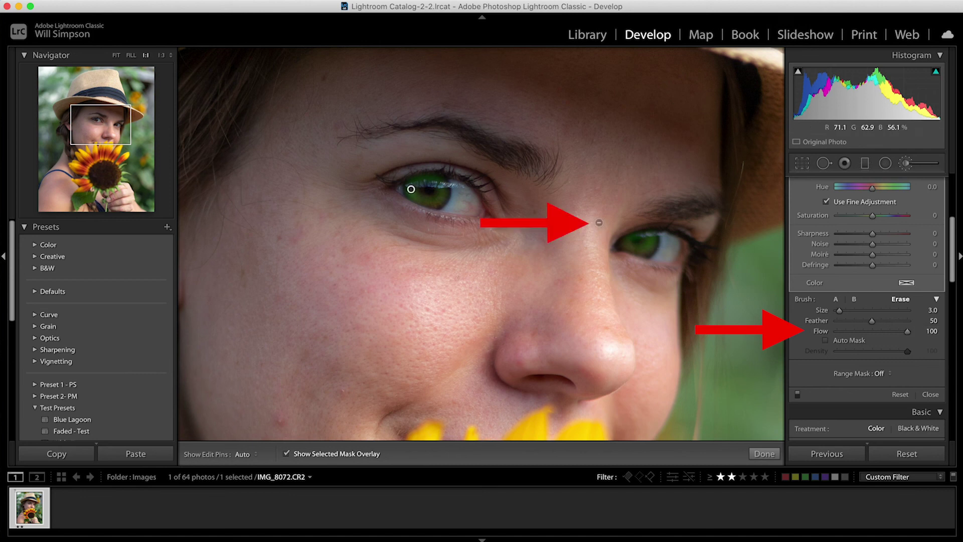
{"action": "key", "text": "alt"}
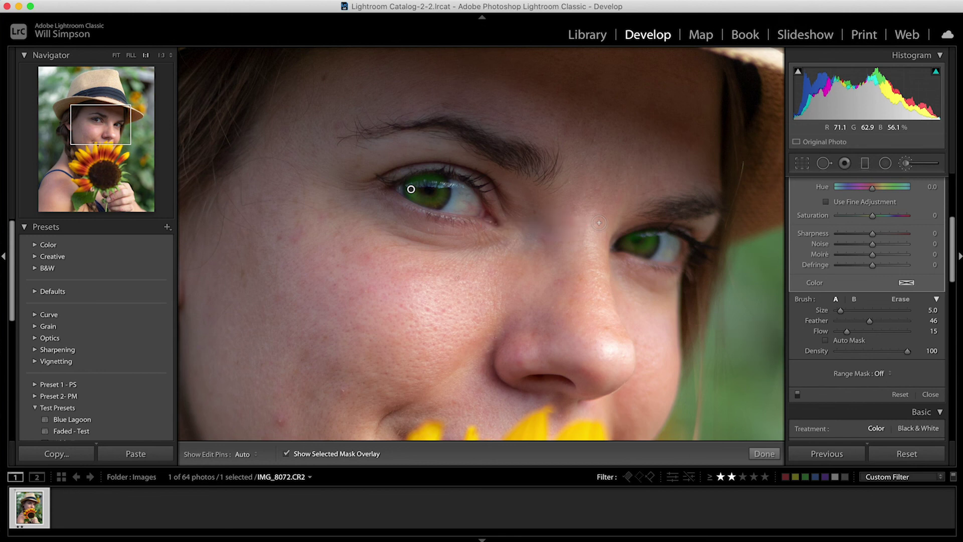
{"action": "key", "text": "alt"}
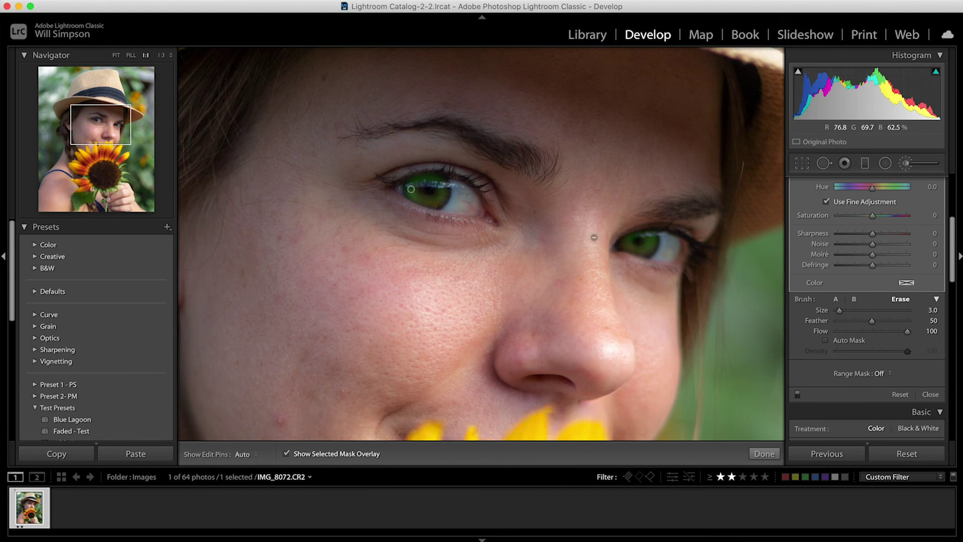
{"action": "key", "text": "o"}
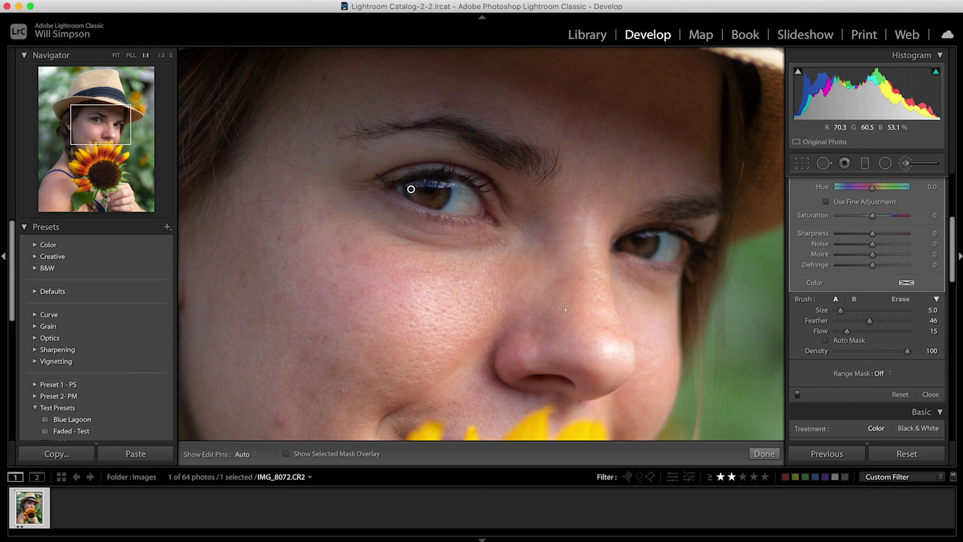
{"action": "key", "text": "super+minus"}
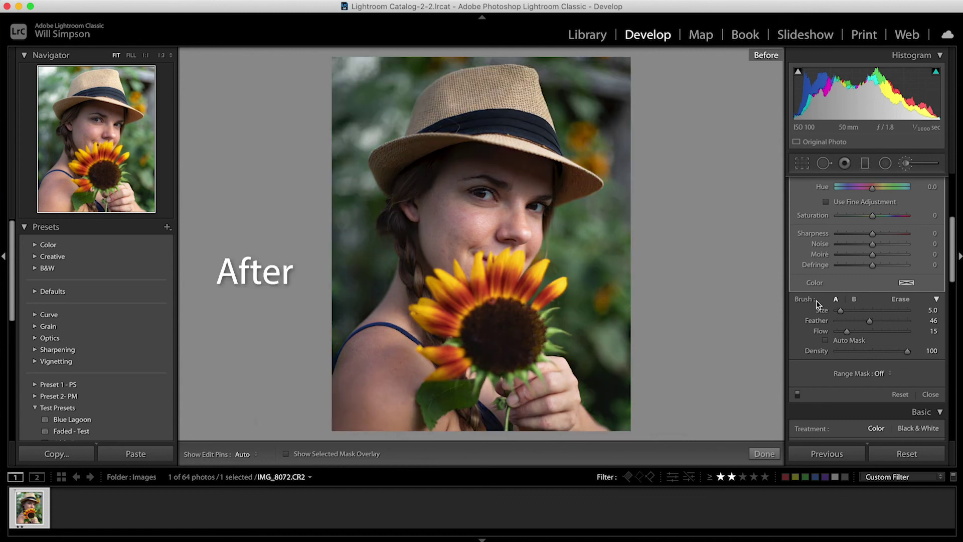
Compare the brightened eyes Before/After, fit the photo, and close the Adjustment Brush
{"action": "key", "text": "backslash"}
{"action": "key", "text": "backslash"}
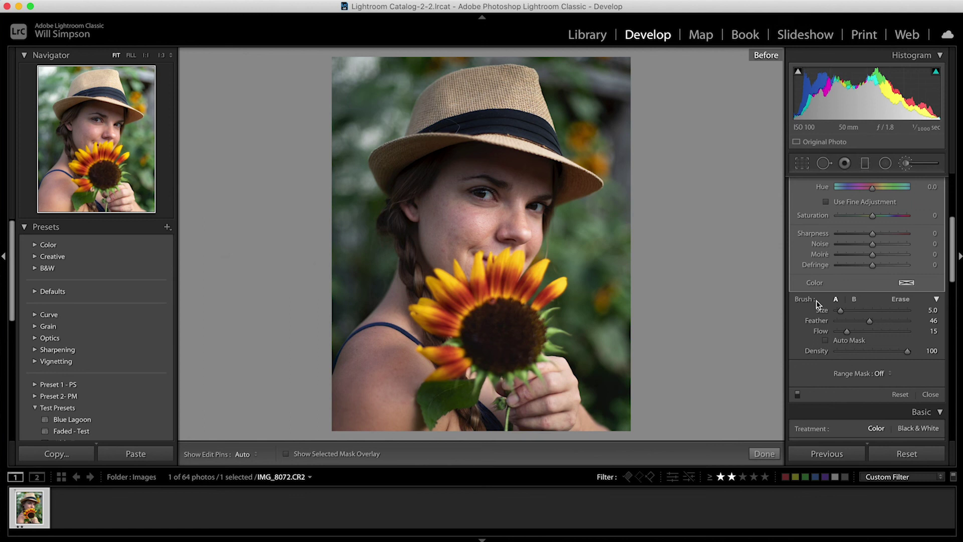
{"action": "key", "text": "z"}
{"action": "key", "text": "super+minus"}
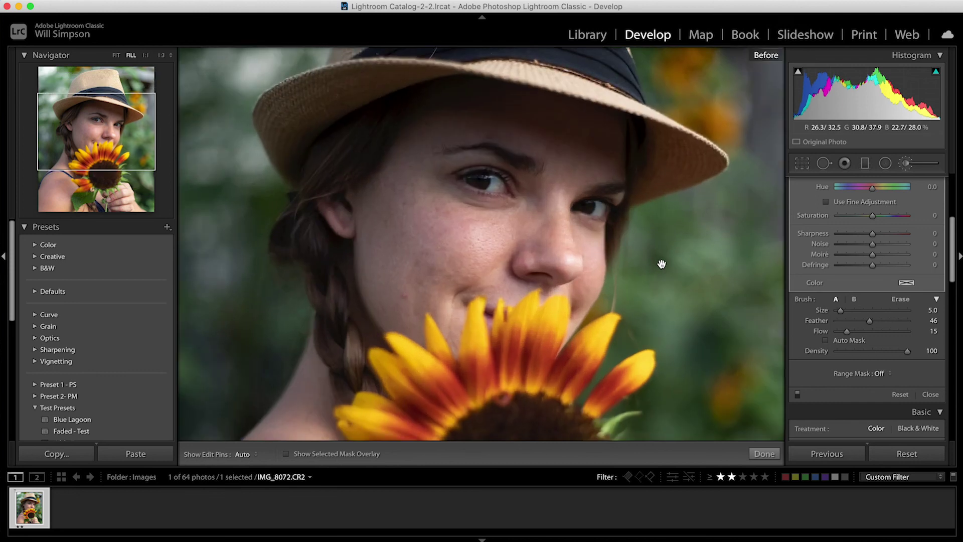
{"action": "key", "text": "backslash"}
{"action": "key", "text": "backslash"}
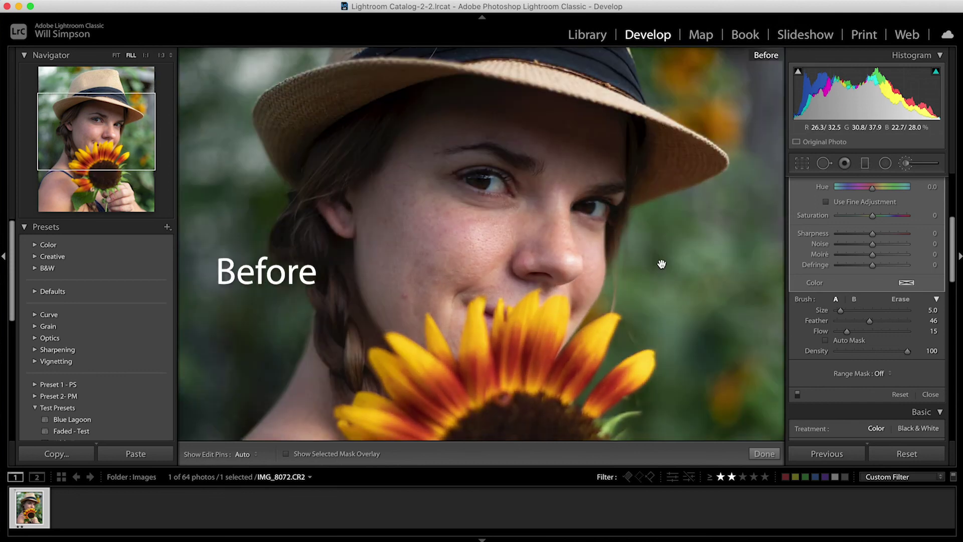
{"action": "key", "text": "backslash"}
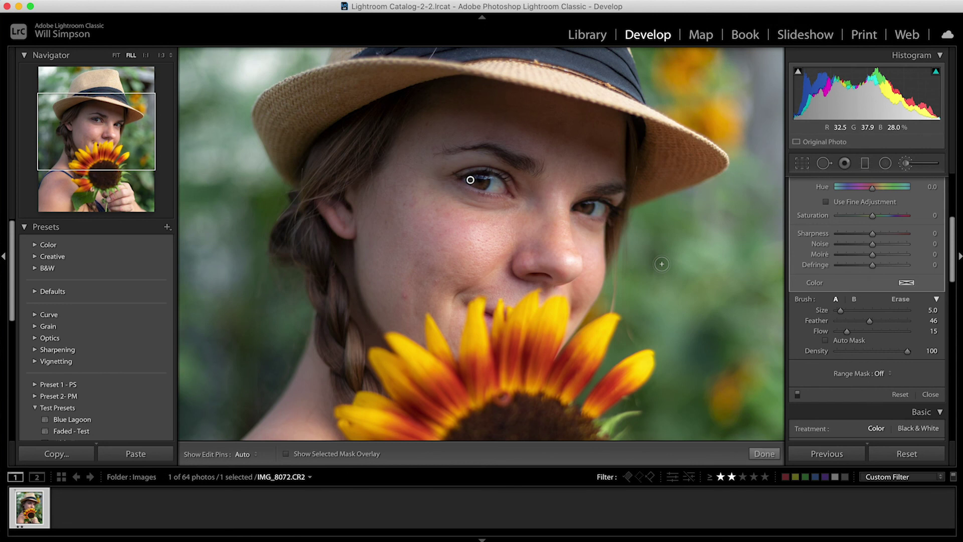
{"action": "key", "text": "z"}
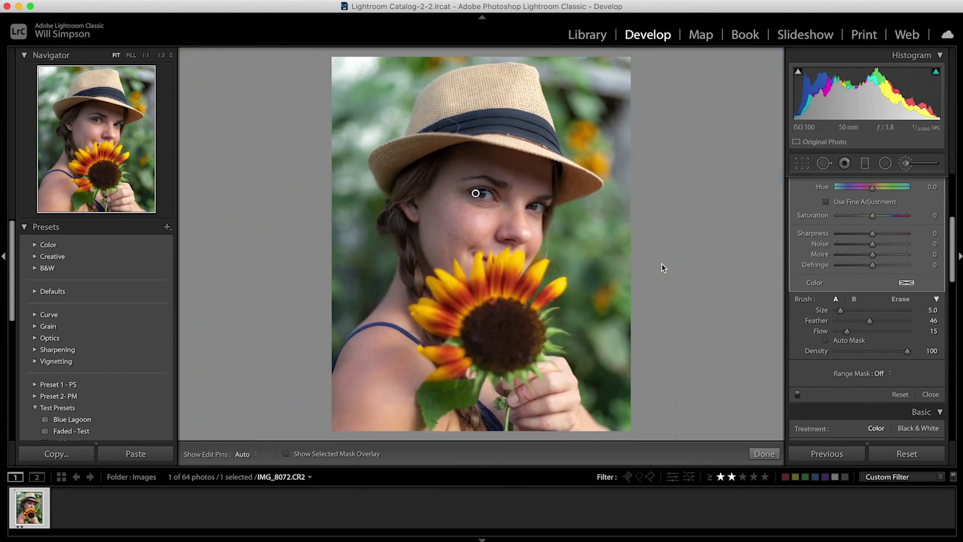
{"action": "key", "text": "k"}
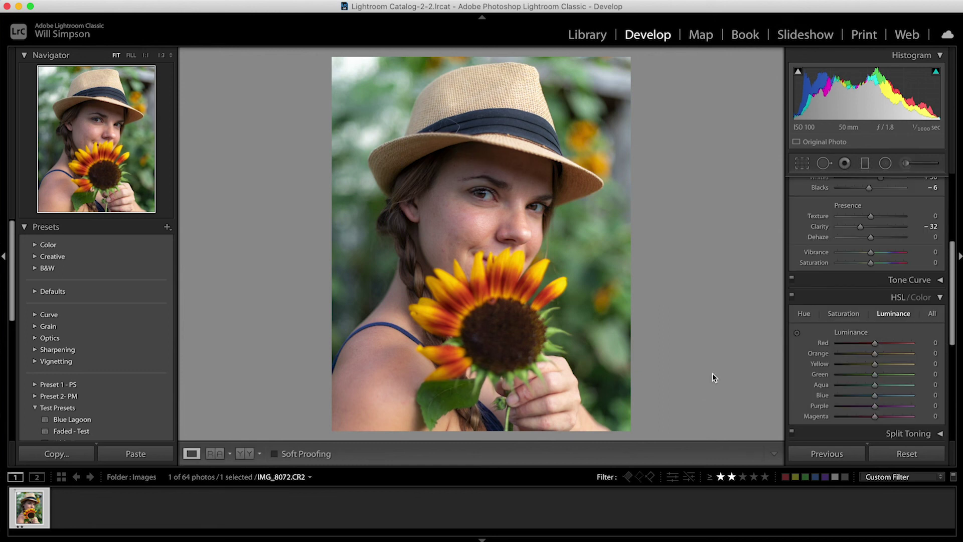
Reopen the eye-brightening brush adjustment and set its Sharpness to 49
{"action": "left_click", "coordinate": [906, 163]}
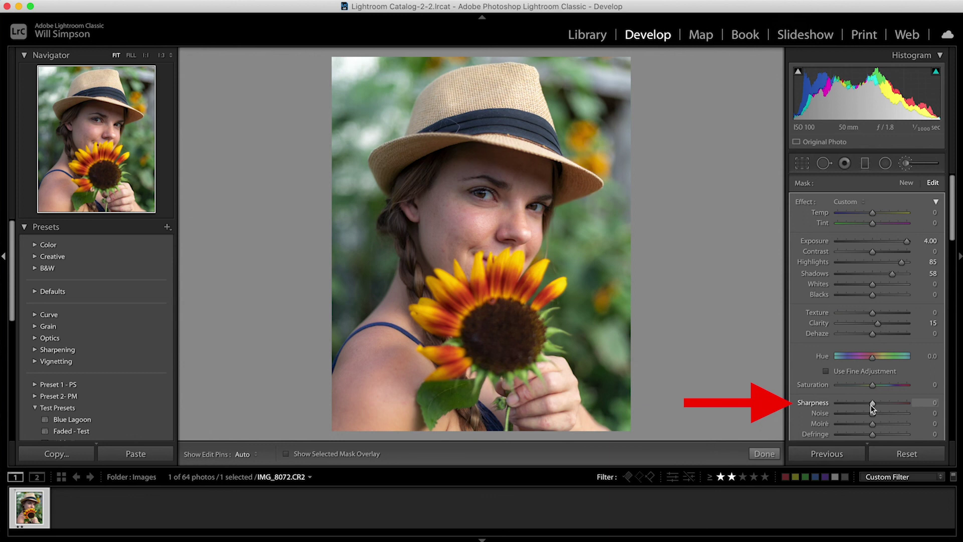
{"action": "left_click_drag", "start_coordinate": [891, 407], "coordinate": [891, 408]}
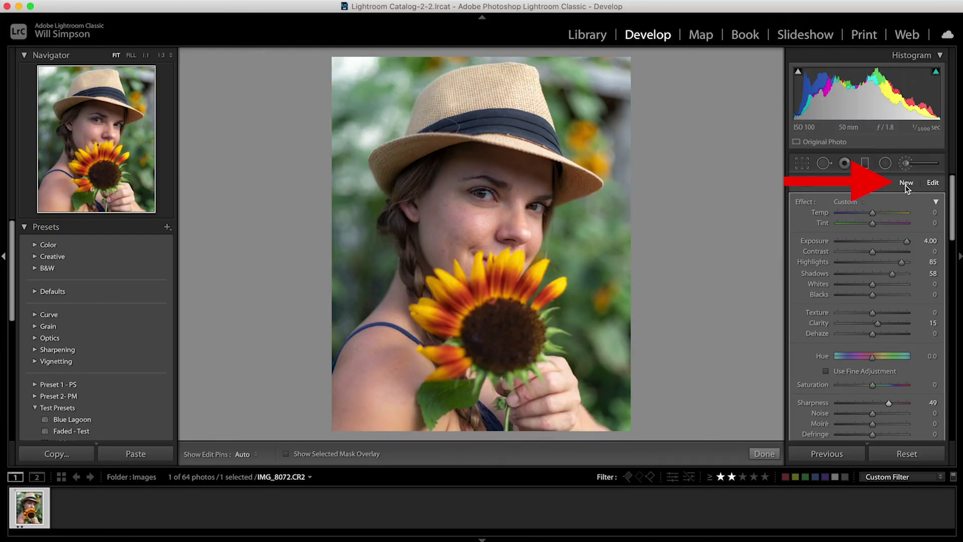
Create a new brush mask with effects reset, Texture −26 and Clarity −24
{"action": "left_click", "coordinate": [906, 183]}
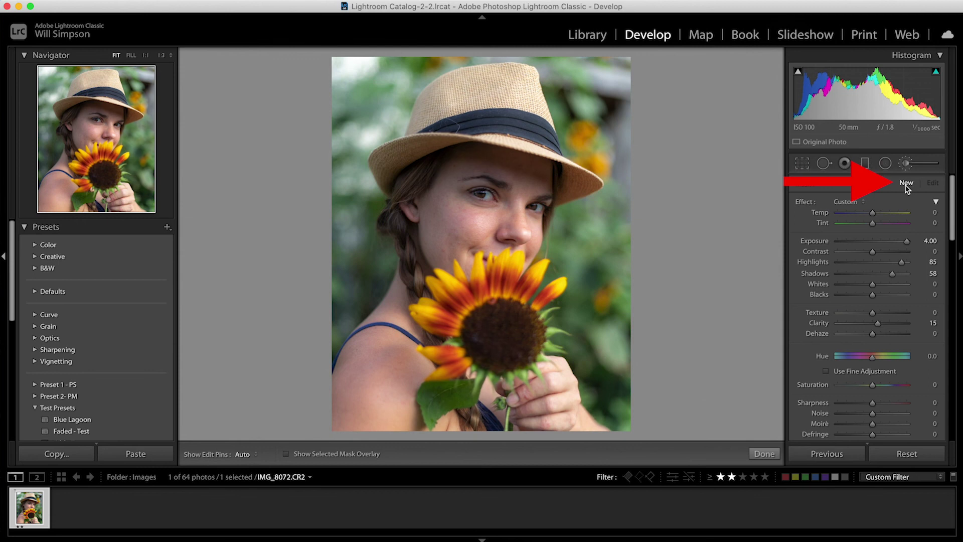
{"action": "double_click", "coordinate": [804, 202]}
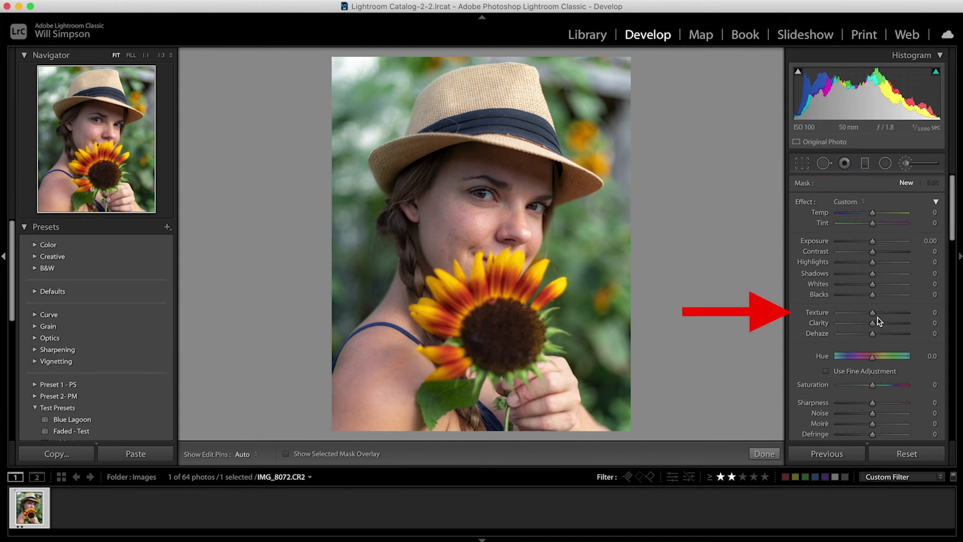
{"action": "left_click_drag", "start_coordinate": [872, 313], "coordinate": [866, 315]}
{"action": "left_click_drag", "start_coordinate": [866, 315], "coordinate": [861, 315]}
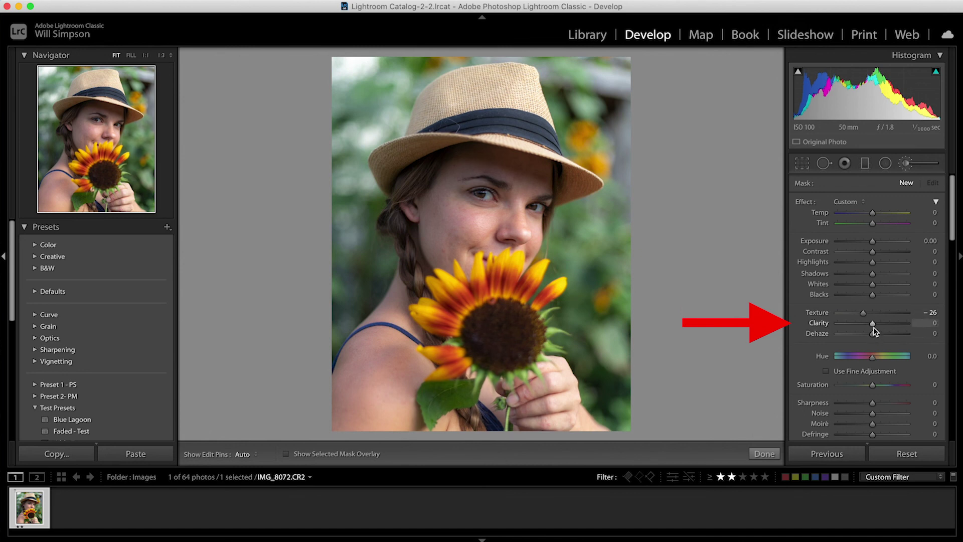
{"action": "left_click_drag", "start_coordinate": [873, 326], "coordinate": [865, 325]}
{"action": "left_click_drag", "start_coordinate": [866, 327], "coordinate": [865, 326]}
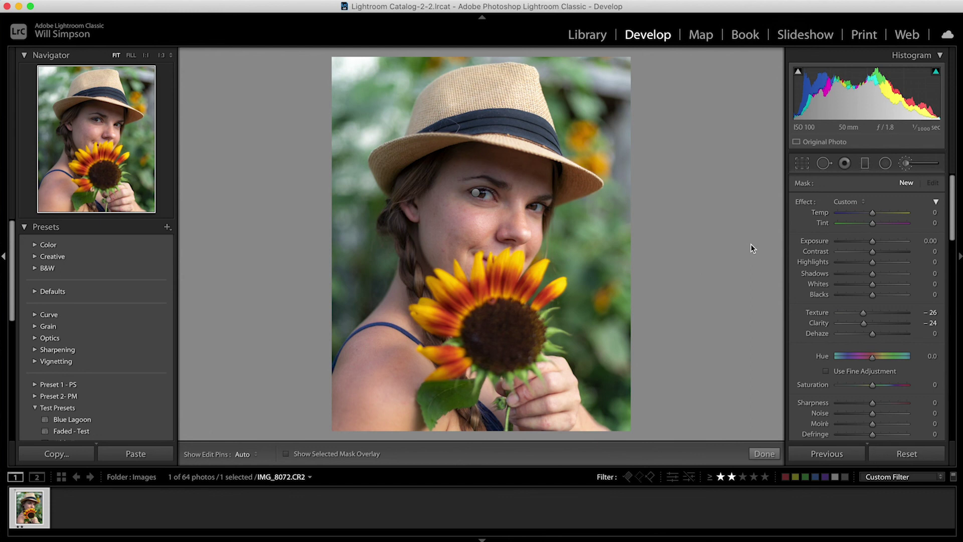
{"action": "key", "text": "z"}
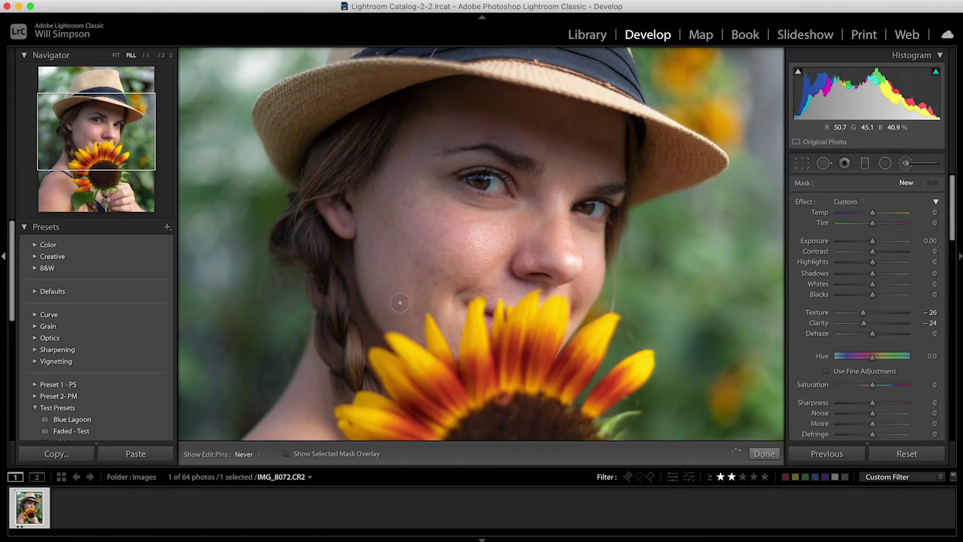
Try a softening stroke on the cheek, view the mask, then undo it
{"action": "mouse_move", "coordinate": [387, 310]}
{"action": "left_mouse_down"}
{"action": "mouse_move", "coordinate": [364, 258]}
{"action": "mouse_move", "coordinate": [372, 204]}
{"action": "mouse_move", "coordinate": [380, 260]}
{"action": "mouse_move", "coordinate": [401, 232]}
{"action": "mouse_move", "coordinate": [396, 265]}
{"action": "left_mouse_up"}
{"action": "key", "text": "o"}
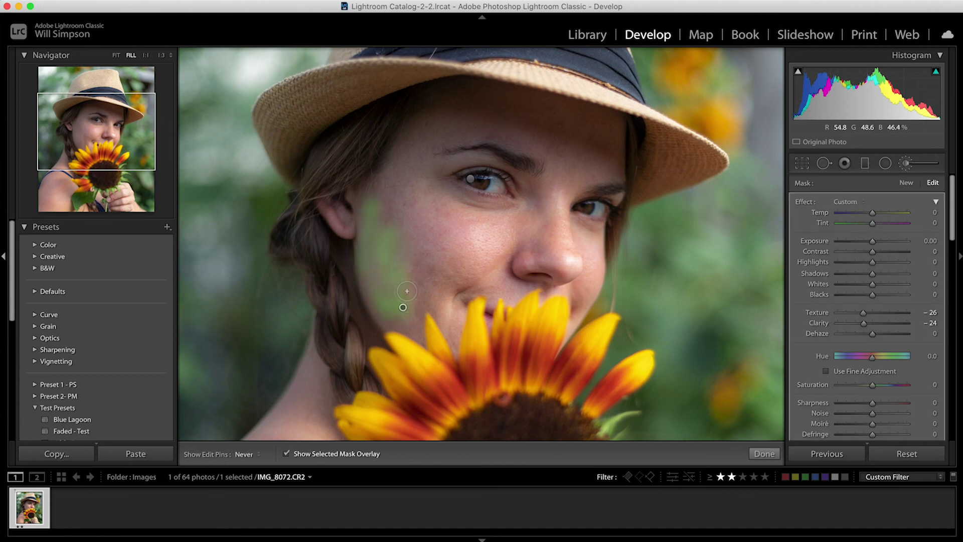
{"action": "key", "text": "h"}
{"action": "key", "text": "super+z"}
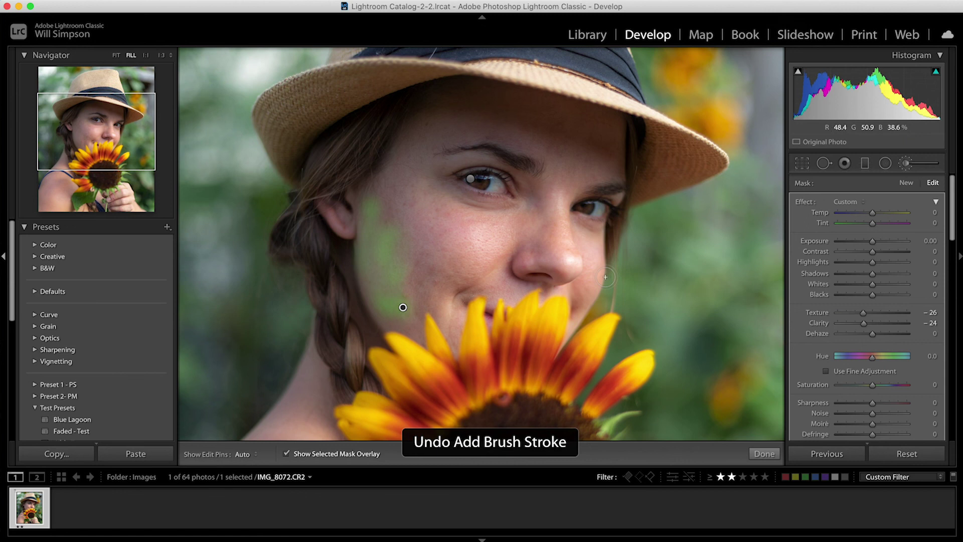
{"action": "key", "text": "super+z"}
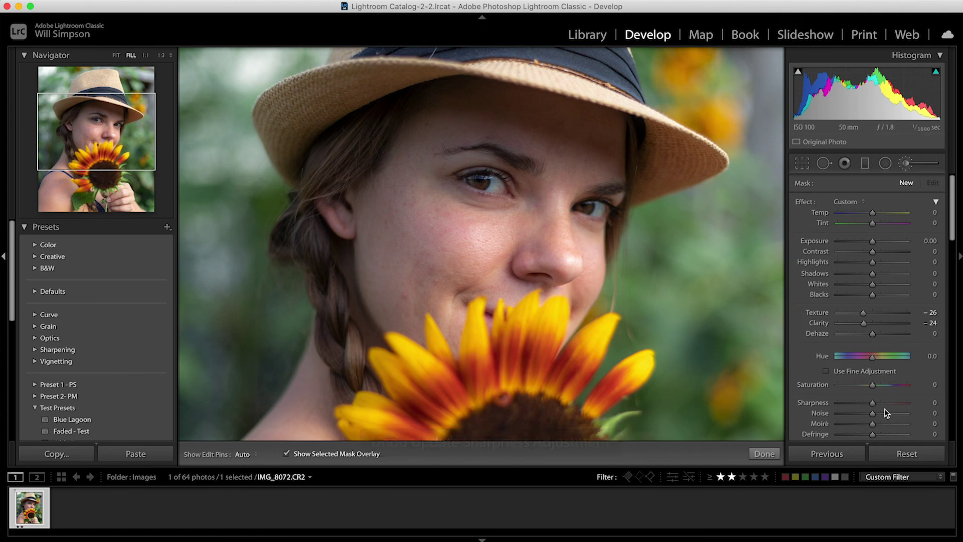
{"action": "scroll", "coordinate": [887, 413], "scroll_direction": "down", "scroll_amount": 5}
Raise Flow to 100 and paint the softening across forehead, cheeks, nose and chin
{"action": "left_click_drag", "start_coordinate": [849, 400], "coordinate": [909, 398]}
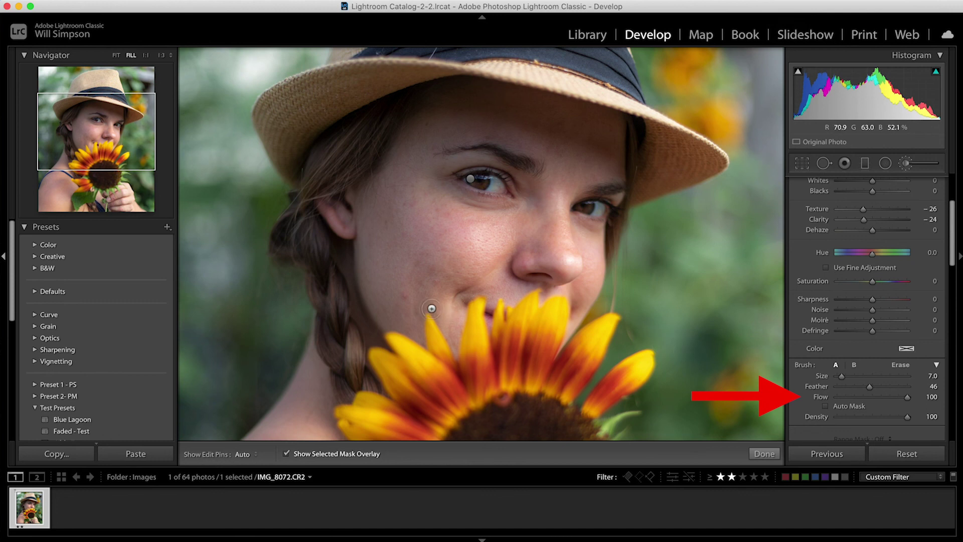
{"action": "key", "text": "h"}
{"action": "mouse_move", "coordinate": [393, 303]}
{"action": "left_mouse_down"}
{"action": "mouse_move", "coordinate": [371, 207]}
{"action": "mouse_move", "coordinate": [389, 294]}
{"action": "mouse_move", "coordinate": [374, 289]}
{"action": "mouse_move", "coordinate": [420, 331]}
{"action": "mouse_move", "coordinate": [411, 294]}
{"action": "mouse_move", "coordinate": [431, 297]}
{"action": "mouse_move", "coordinate": [443, 321]}
{"action": "mouse_move", "coordinate": [441, 304]}
{"action": "mouse_move", "coordinate": [494, 271]}
{"action": "mouse_move", "coordinate": [512, 241]}
{"action": "mouse_move", "coordinate": [513, 228]}
{"action": "mouse_move", "coordinate": [411, 180]}
{"action": "mouse_move", "coordinate": [394, 205]}
{"action": "mouse_move", "coordinate": [401, 273]}
{"action": "mouse_move", "coordinate": [411, 285]}
{"action": "mouse_move", "coordinate": [464, 255]}
{"action": "mouse_move", "coordinate": [434, 233]}
{"action": "mouse_move", "coordinate": [399, 170]}
{"action": "mouse_move", "coordinate": [420, 127]}
{"action": "mouse_move", "coordinate": [408, 145]}
{"action": "mouse_move", "coordinate": [463, 92]}
{"action": "mouse_move", "coordinate": [610, 129]}
{"action": "mouse_move", "coordinate": [619, 161]}
{"action": "mouse_move", "coordinate": [571, 185]}
{"action": "mouse_move", "coordinate": [600, 163]}
{"action": "mouse_move", "coordinate": [551, 154]}
{"action": "mouse_move", "coordinate": [531, 128]}
{"action": "mouse_move", "coordinate": [454, 118]}
{"action": "mouse_move", "coordinate": [518, 131]}
{"action": "mouse_move", "coordinate": [451, 126]}
{"action": "mouse_move", "coordinate": [415, 140]}
{"action": "mouse_move", "coordinate": [533, 145]}
{"action": "mouse_move", "coordinate": [526, 225]}
{"action": "left_mouse_up"}
{"action": "key", "text": "h"}
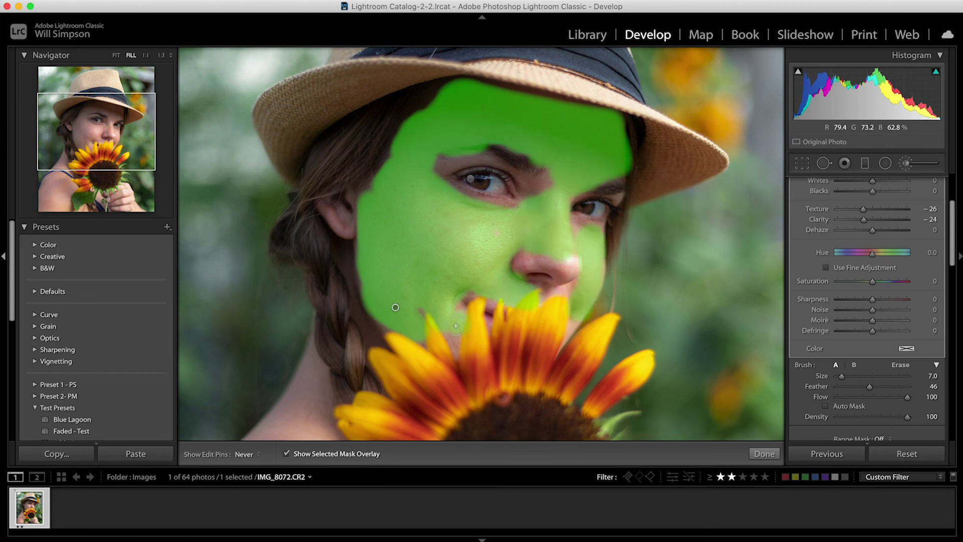
{"action": "key", "text": "o"}
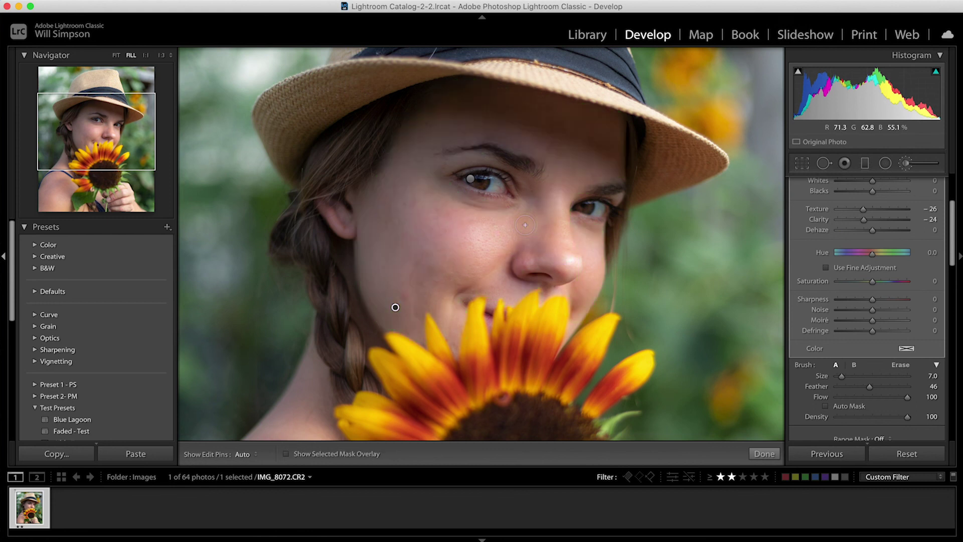
{"action": "scroll", "coordinate": [858, 343], "scroll_direction": "down", "scroll_amount": 3}
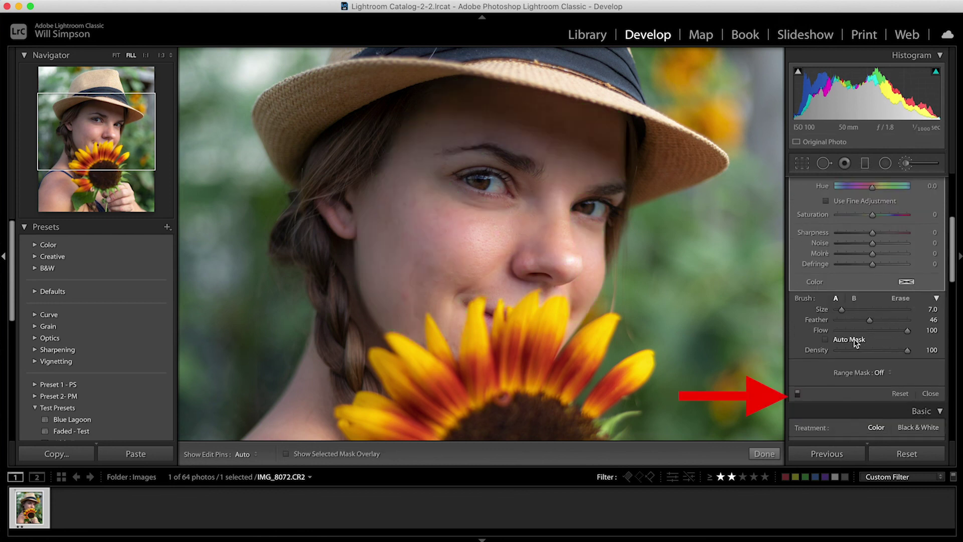
{"action": "left_click", "coordinate": [798, 394]}
{"action": "left_click", "coordinate": [798, 395]}
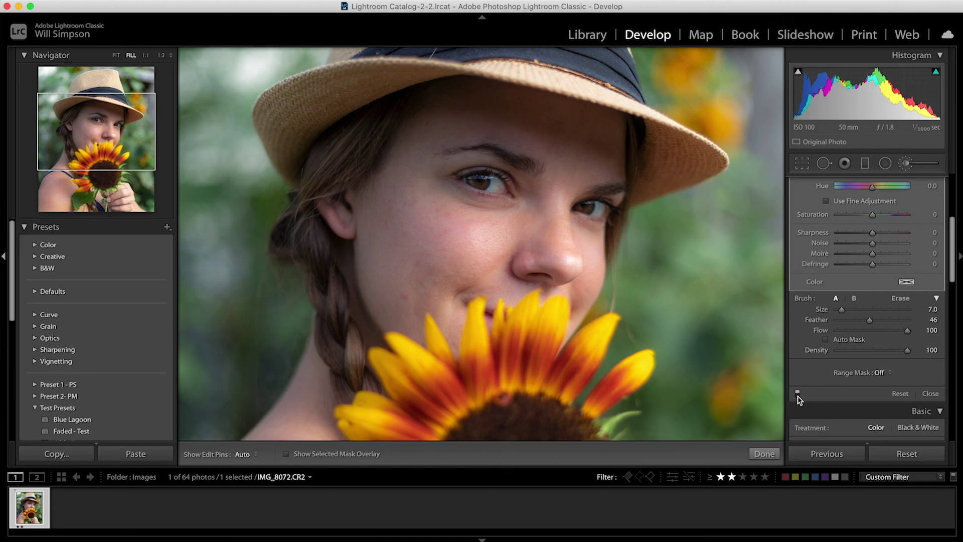
{"action": "left_click", "coordinate": [798, 394]}
{"action": "key", "text": "o"}
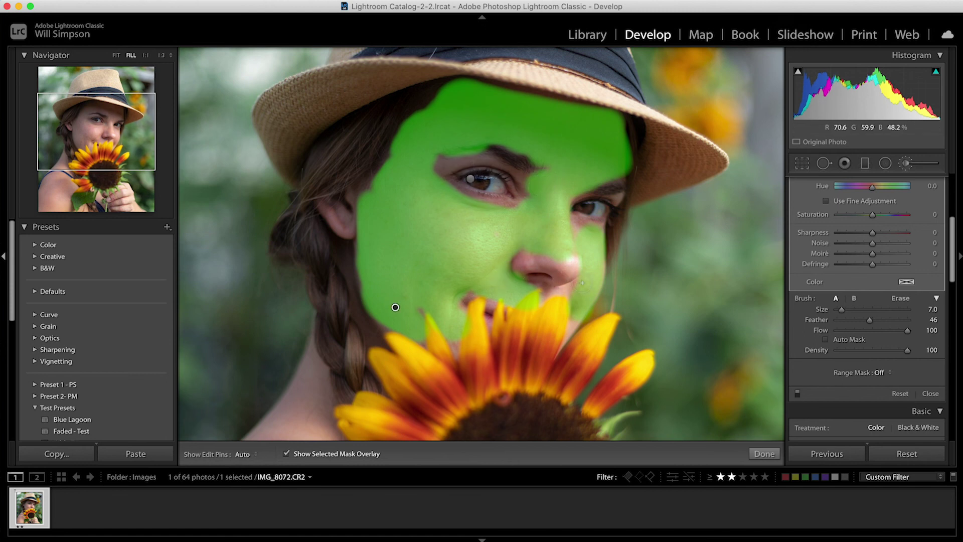
{"action": "key", "text": "o"}
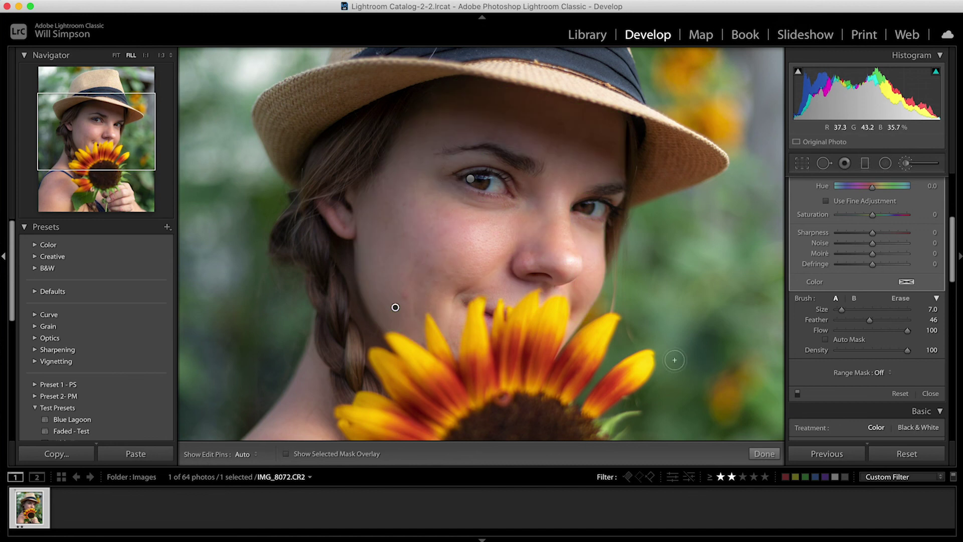
{"action": "left_click", "coordinate": [798, 393]}
{"action": "left_click", "coordinate": [798, 393]}
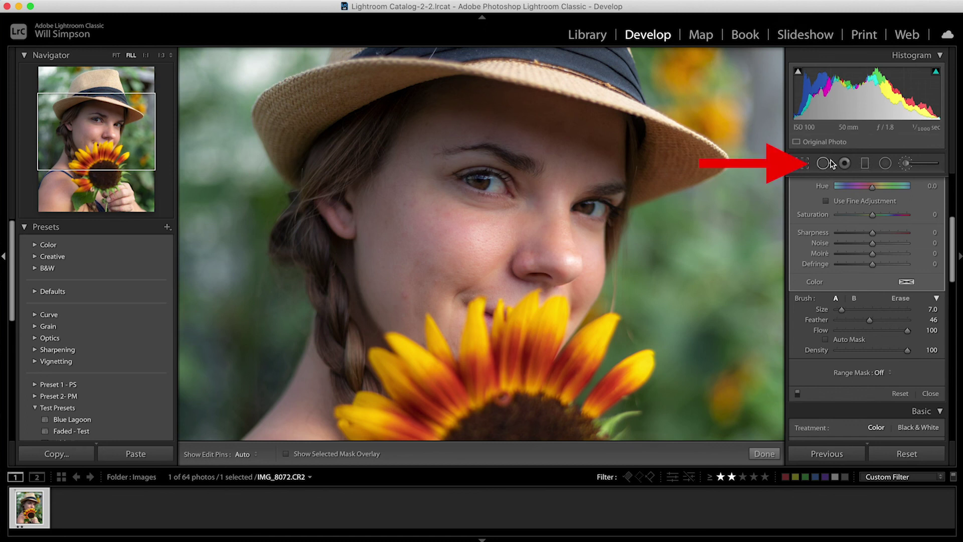
{"action": "left_click", "coordinate": [803, 164]}
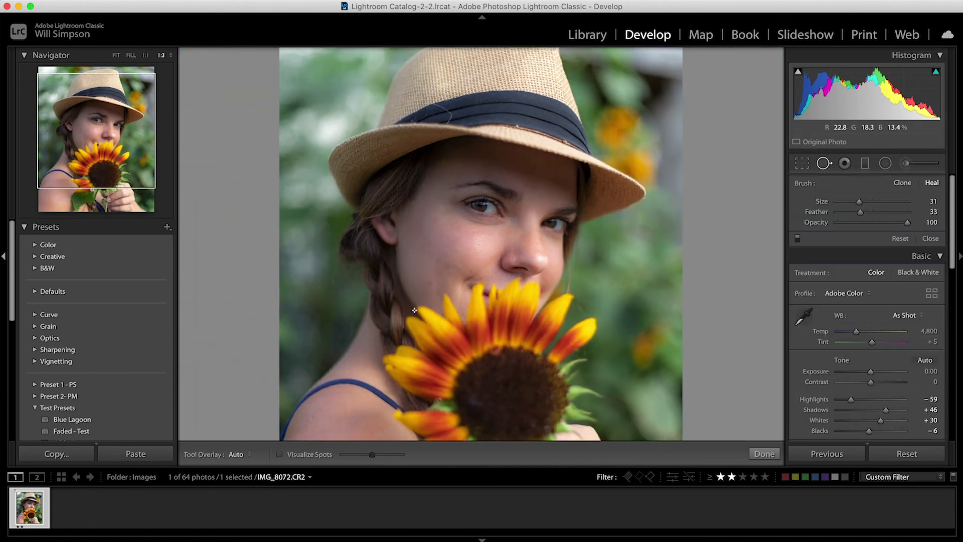
Zoom to 1:1 on her cheek and heal the first blemish, repositioning its spot
{"action": "left_click", "coordinate": [319, 335]}
{"action": "left_click_drag", "start_coordinate": [319, 336], "coordinate": [568, 260]}
{"action": "scroll", "coordinate": [507, 262], "scroll_direction": "up", "scroll_amount": 5}
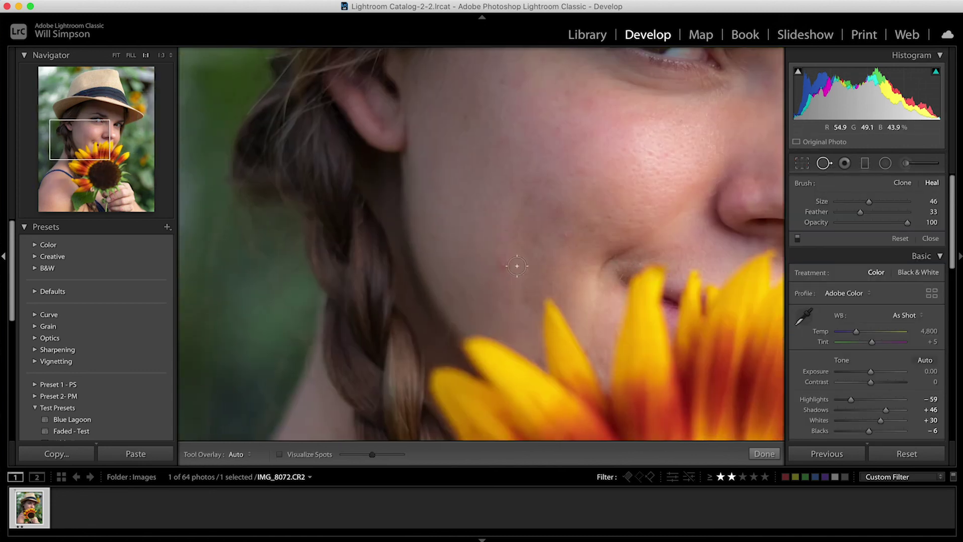
{"action": "left_click", "coordinate": [502, 266]}
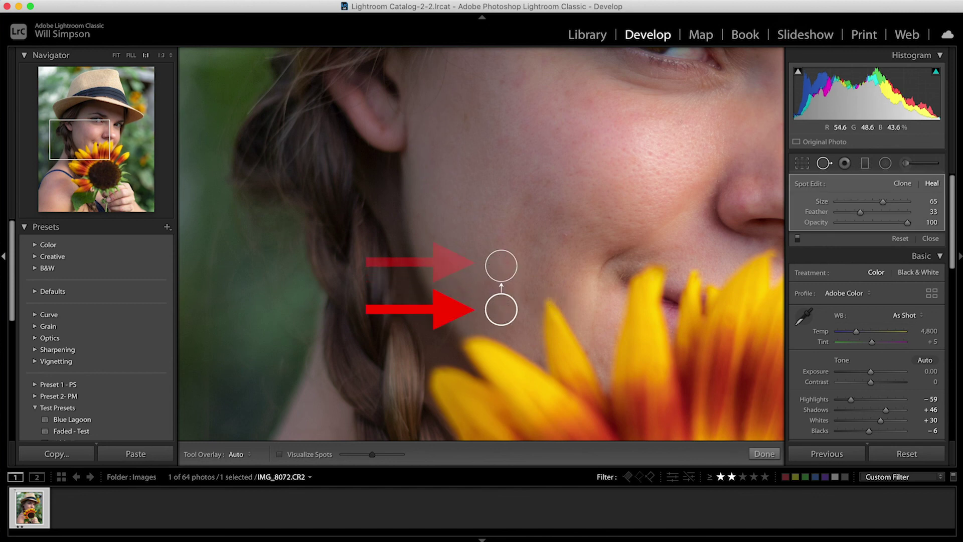
{"action": "mouse_move", "coordinate": [492, 265]}
{"action": "left_mouse_down"}
{"action": "mouse_move", "coordinate": [454, 277]}
{"action": "mouse_move", "coordinate": [478, 223]}
{"action": "mouse_move", "coordinate": [461, 286]}
{"action": "mouse_move", "coordinate": [503, 317]}
{"action": "left_mouse_up"}
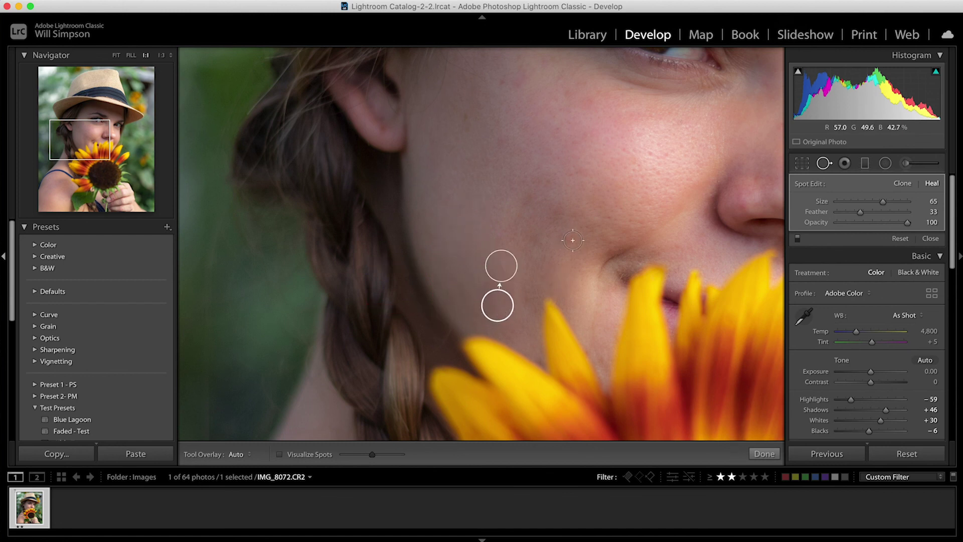
Heal the remaining blemishes across the cheek, cheekbone and forehead
{"action": "left_click", "coordinate": [544, 241]}
{"action": "left_click", "coordinate": [557, 130]}
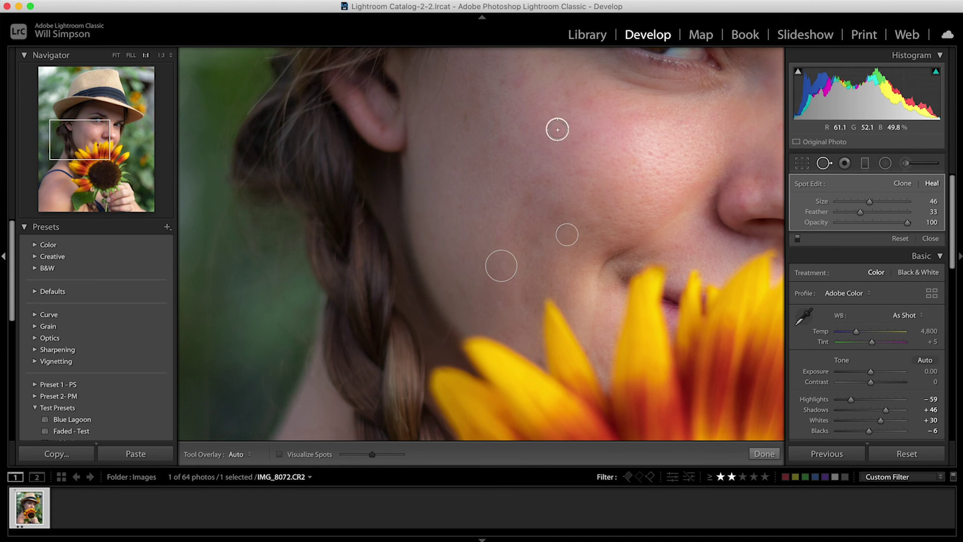
{"action": "left_click", "coordinate": [497, 142]}
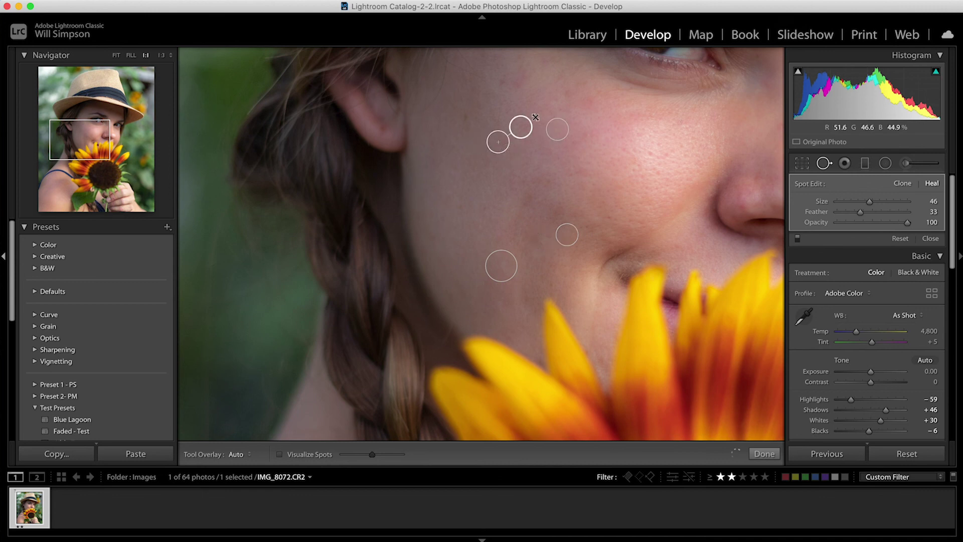
{"action": "left_click", "coordinate": [516, 83]}
{"action": "left_click", "coordinate": [567, 97]}
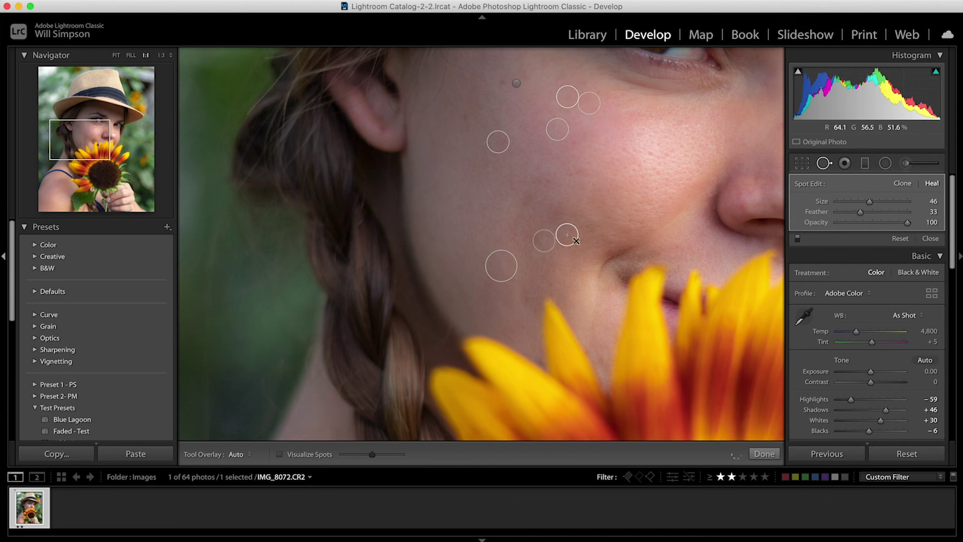
{"action": "left_click_drag", "start_coordinate": [520, 203], "coordinate": [529, 200]}
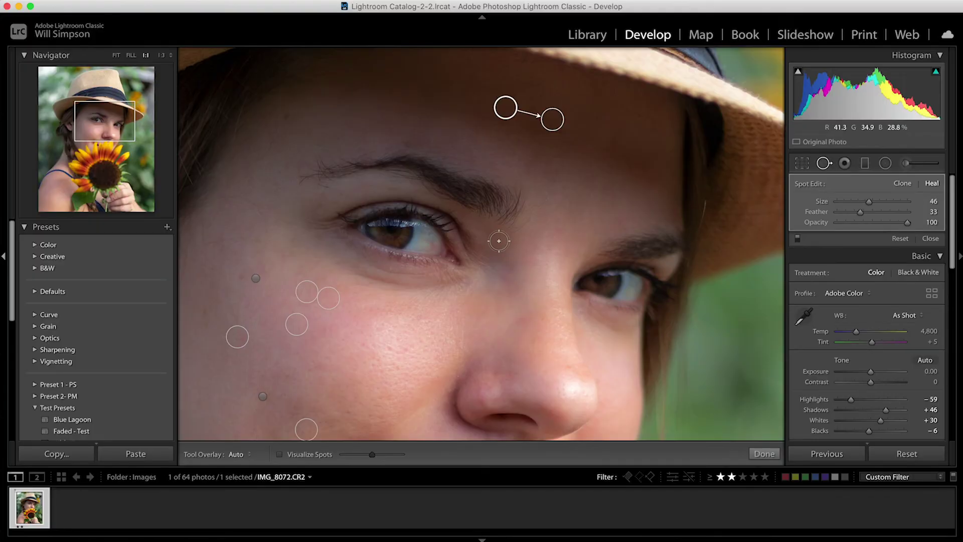
{"action": "key", "text": "super+minus"}
{"action": "key", "text": "super+minus"}
Zoom out to the whole portrait and finish spot healing with Done
{"action": "key", "text": "super+equal"}
{"action": "key", "text": "super+minus"}
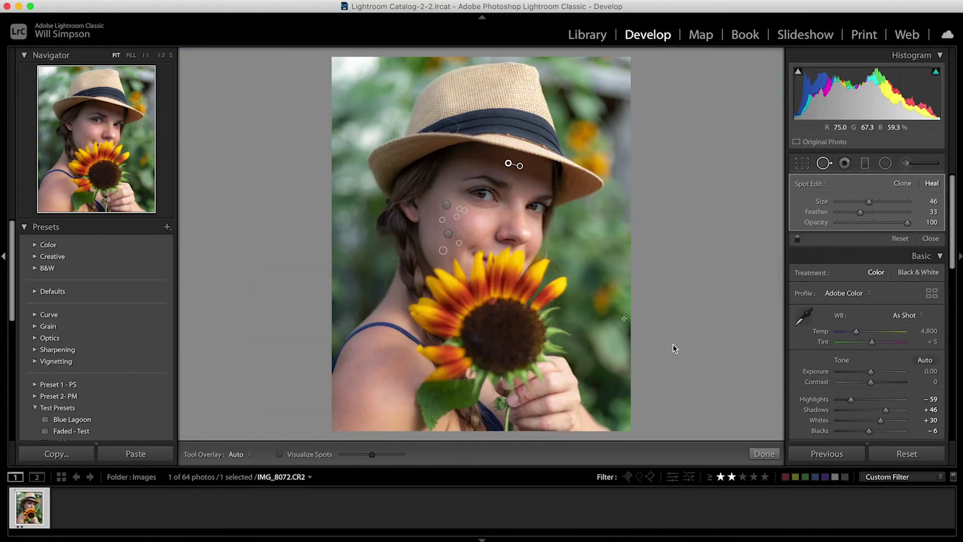
{"action": "left_click", "coordinate": [764, 454]}
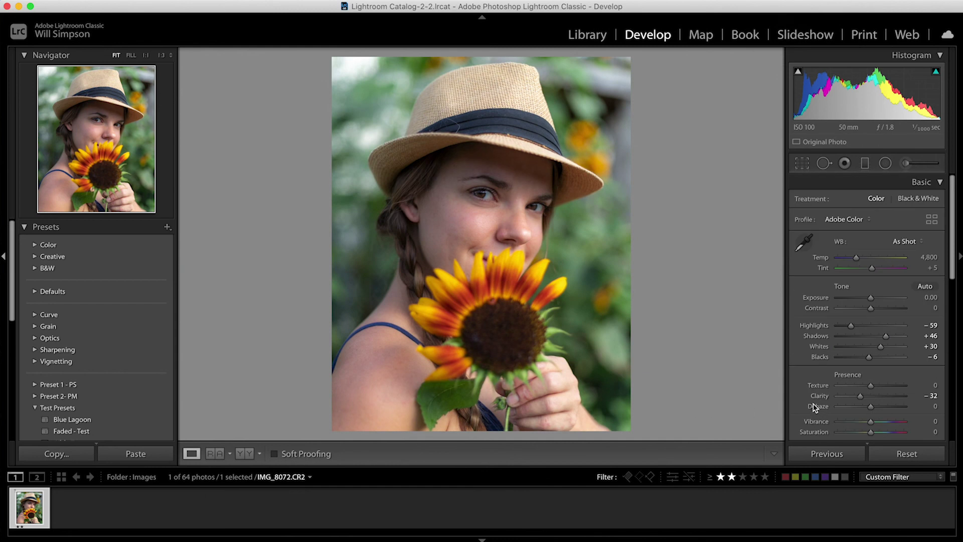
Compare the retouched portrait with the original, then start a new Adjustment Brush mask
{"action": "key", "text": "backslash"}
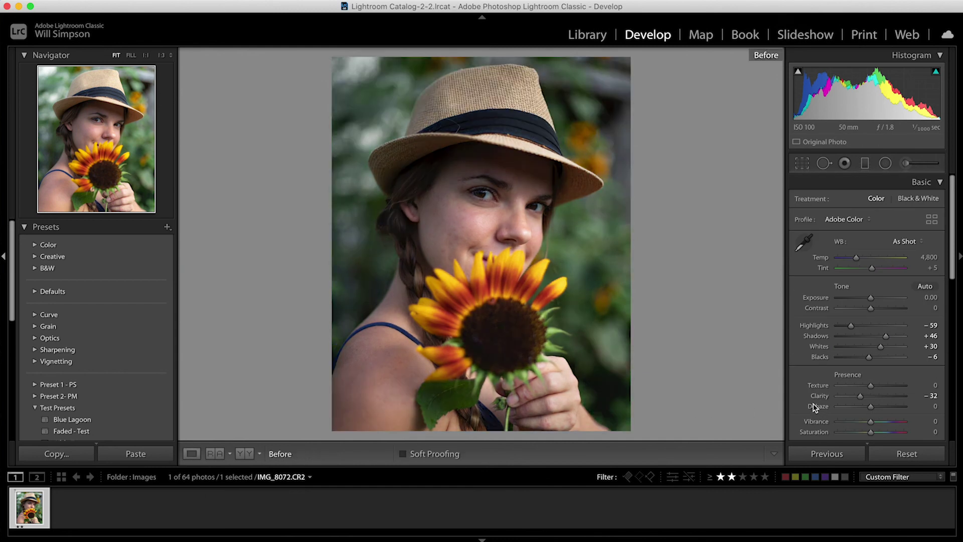
{"action": "key", "text": "backslash"}
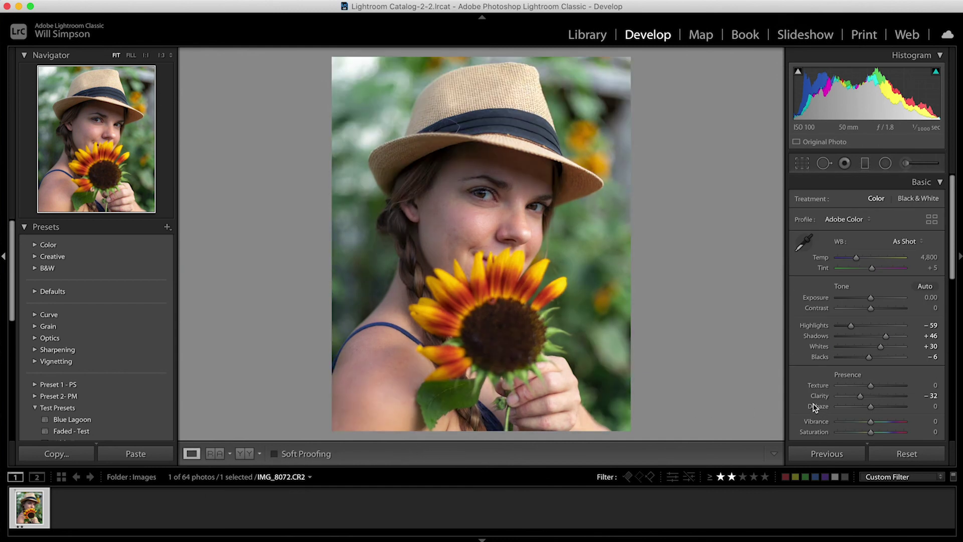
{"action": "key", "text": "backslash"}
{"action": "key", "text": "backslash"}
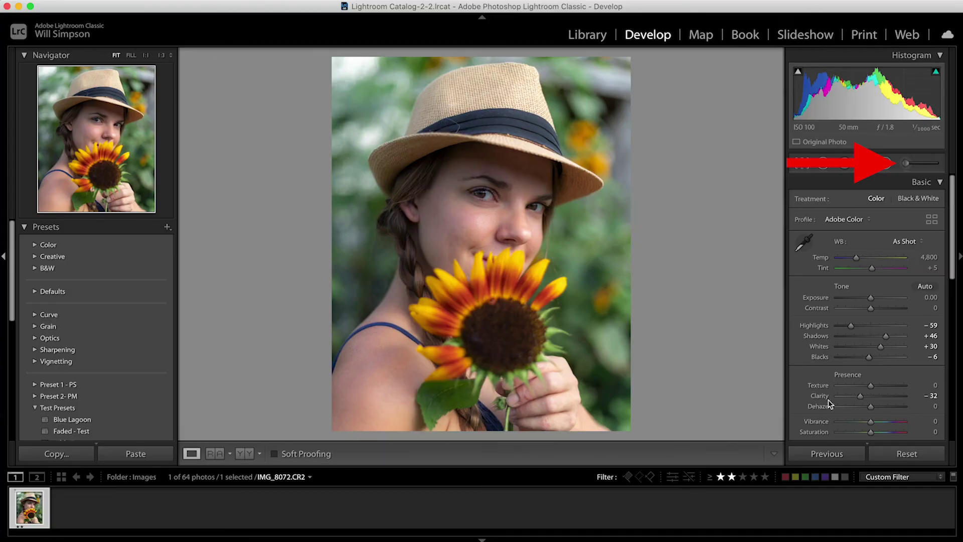
{"action": "left_click", "coordinate": [906, 163]}
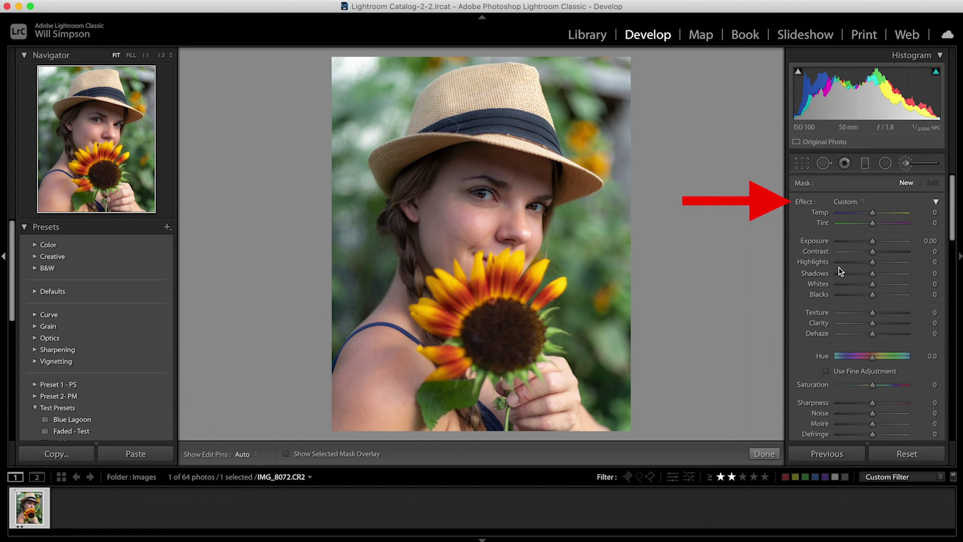
Zoom in on the eyes, shrink the brush, and paint the mask over the right iris
{"action": "scroll", "coordinate": [839, 267], "scroll_direction": "down", "scroll_amount": 10}
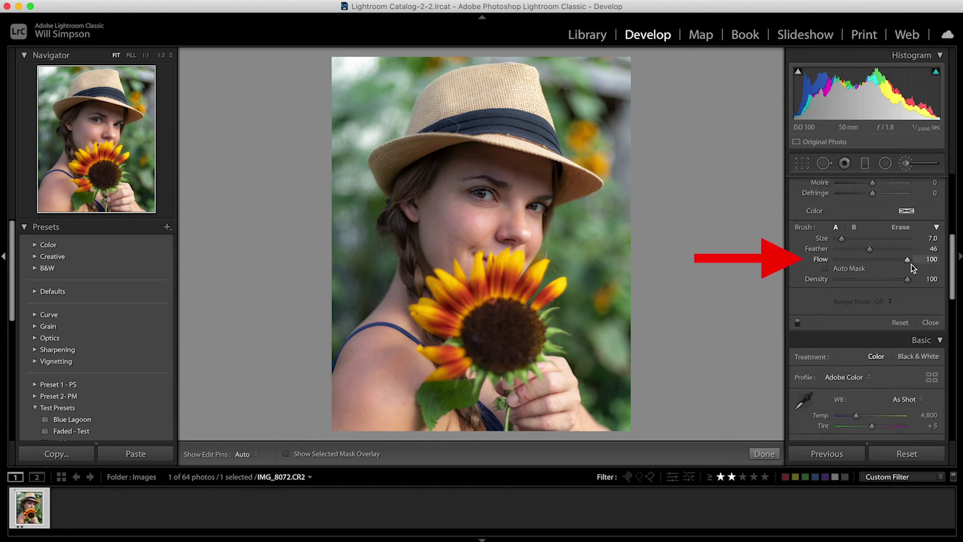
{"action": "key", "text": "super+equal"}
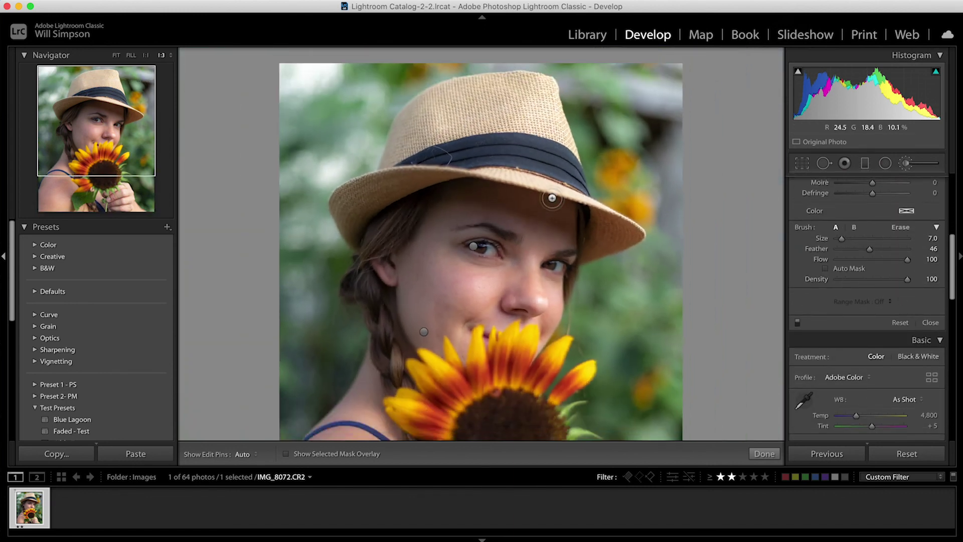
{"action": "key", "text": "super+equal"}
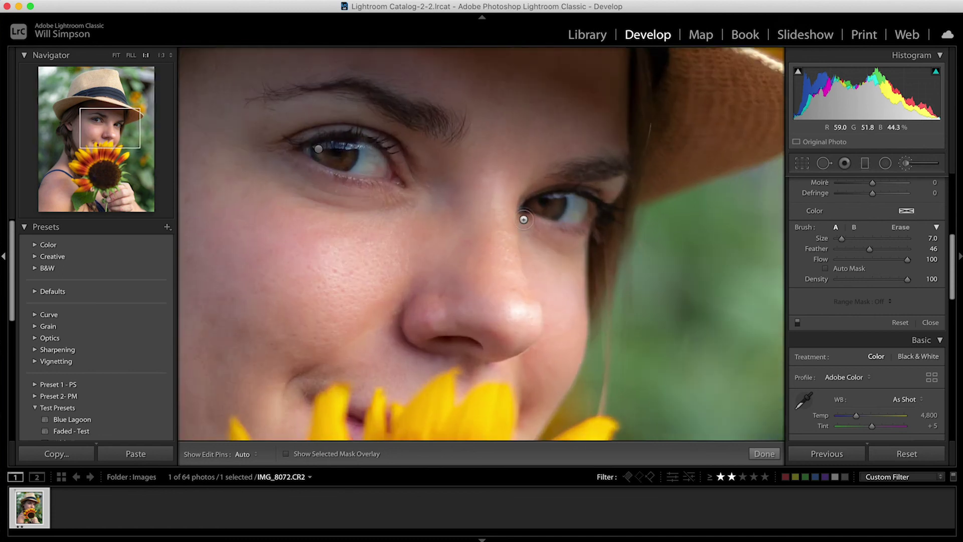
{"action": "right_click", "coordinate": [561, 235]}
{"action": "key", "text": "Escape"}
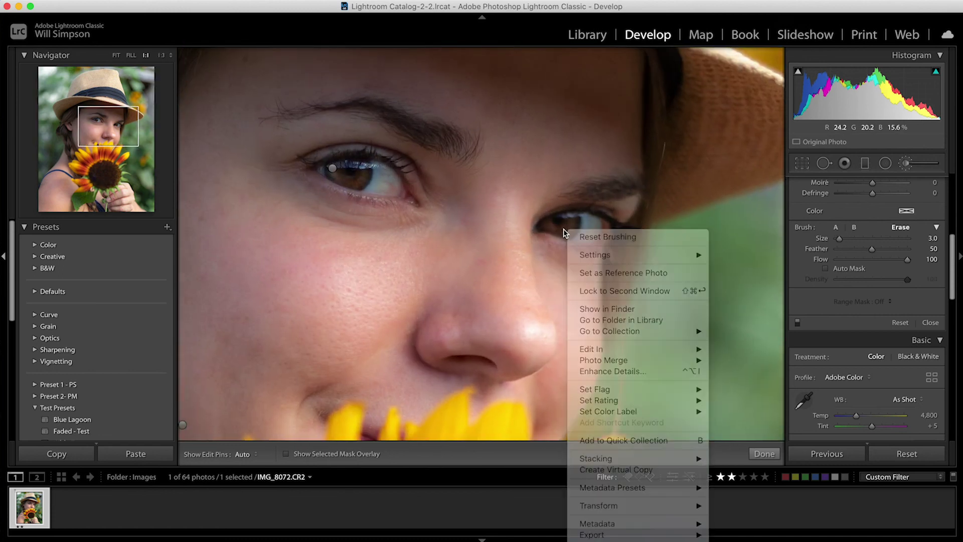
{"action": "key", "text": "bracketleft"}
{"action": "key", "text": "bracketleft"}
{"action": "left_click_drag", "start_coordinate": [547, 227], "coordinate": [571, 222]}
With the mask overlay on, resize the brush and paint over the left iris
{"action": "key", "text": "o"}
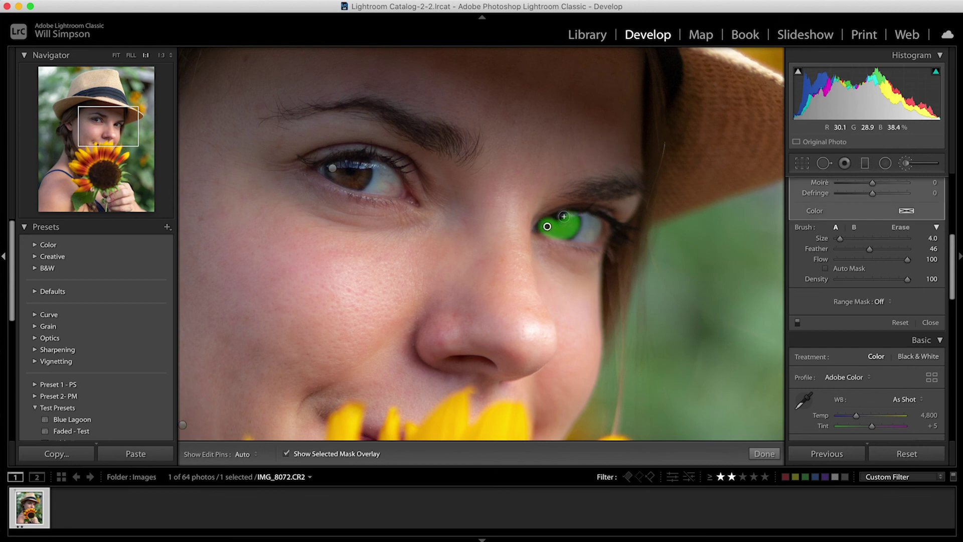
{"action": "key", "text": "bracketleft"}
{"action": "key", "text": "bracketleft"}
{"action": "key", "text": "bracketleft"}
{"action": "key", "text": "bracketleft"}
{"action": "key", "text": "h"}
{"action": "key", "text": "bracketright"}
{"action": "mouse_move", "coordinate": [363, 178]}
{"action": "left_mouse_down"}
{"action": "mouse_move", "coordinate": [339, 184]}
{"action": "mouse_move", "coordinate": [332, 171]}
{"action": "mouse_move", "coordinate": [338, 161]}
{"action": "mouse_move", "coordinate": [361, 160]}
{"action": "mouse_move", "coordinate": [367, 176]}
{"action": "mouse_move", "coordinate": [359, 164]}
{"action": "mouse_move", "coordinate": [340, 170]}
{"action": "mouse_move", "coordinate": [361, 174]}
{"action": "left_mouse_up"}
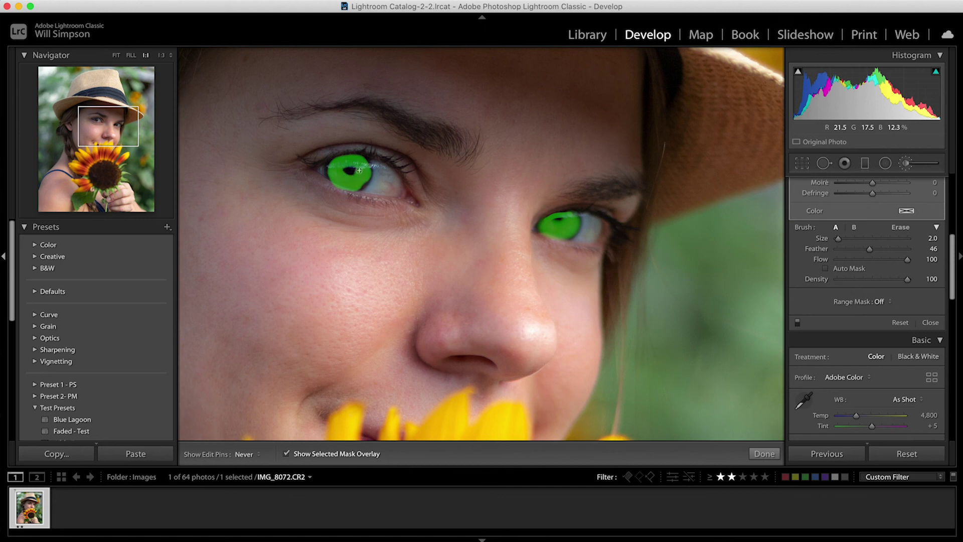
{"action": "key", "text": "h"}
Erase the mask from both pupils and hide the overlay
{"action": "key", "text": "alt"}
{"action": "key", "text": "h"}
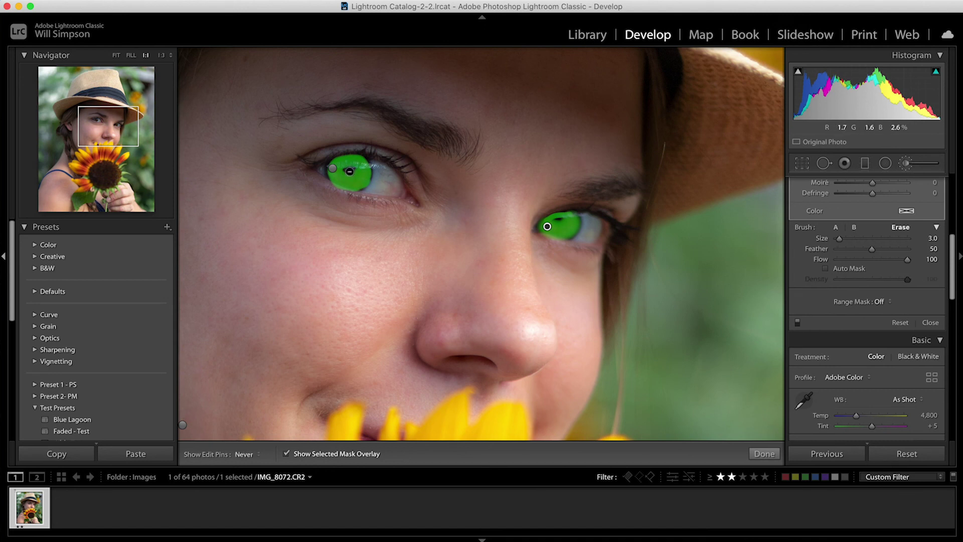
{"action": "left_click", "coordinate": [351, 172]}
{"action": "left_click", "coordinate": [560, 221]}
{"action": "key", "text": "h"}
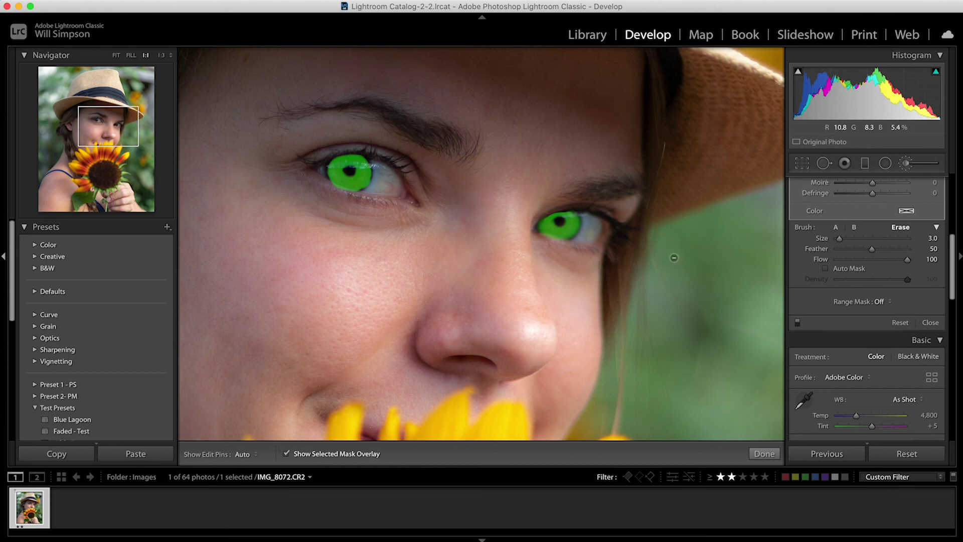
{"action": "key", "text": "o"}
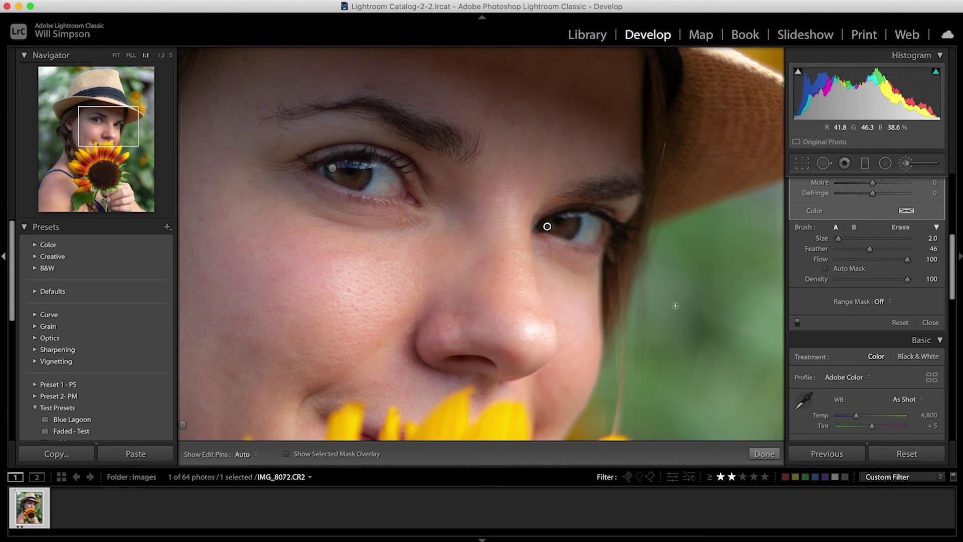
{"action": "scroll", "coordinate": [888, 337], "scroll_direction": "up", "scroll_amount": 5}
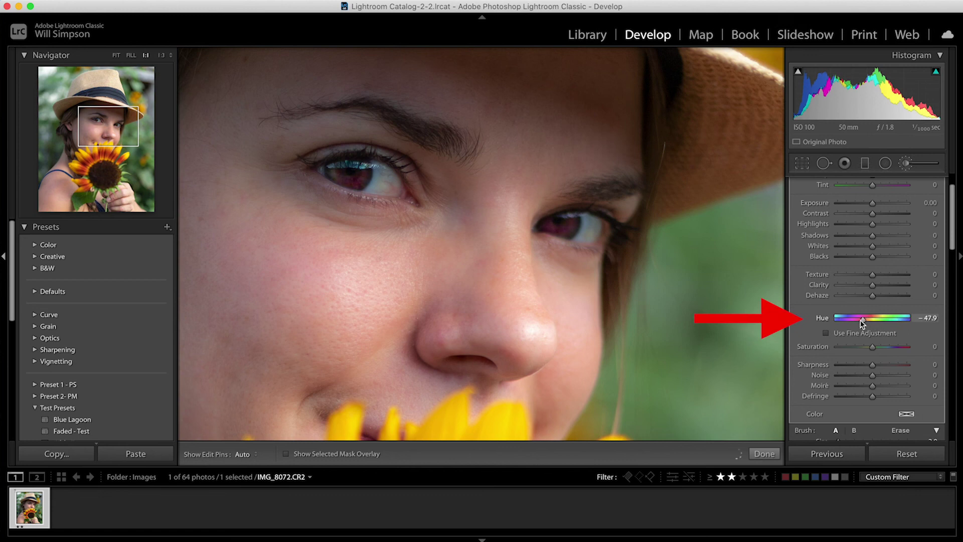
Push the iris mask's Hue to -180, refine the mask with Erase, and zoom out to the whole portrait
{"action": "left_click_drag", "start_coordinate": [860, 320], "coordinate": [824, 323]}
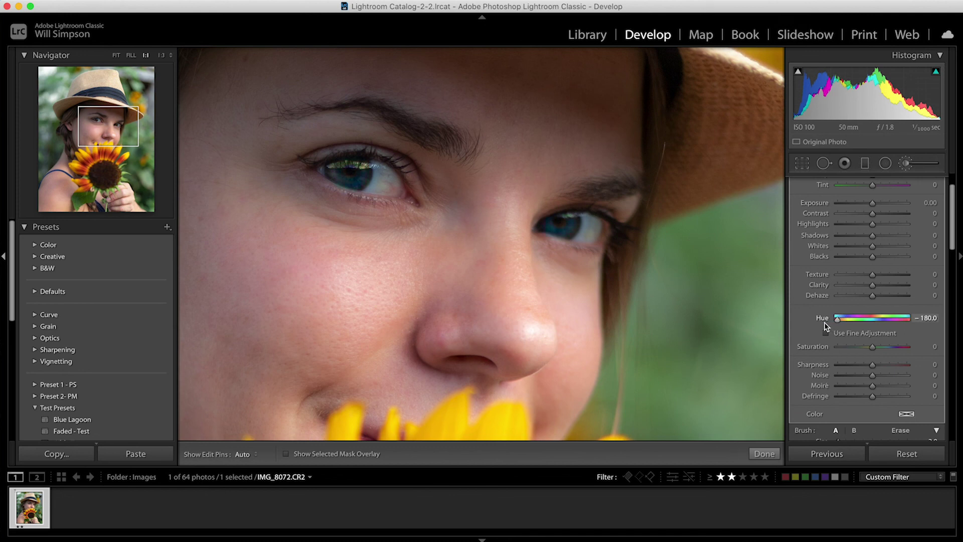
{"action": "left_click", "coordinate": [826, 333]}
{"action": "key", "text": "alt"}
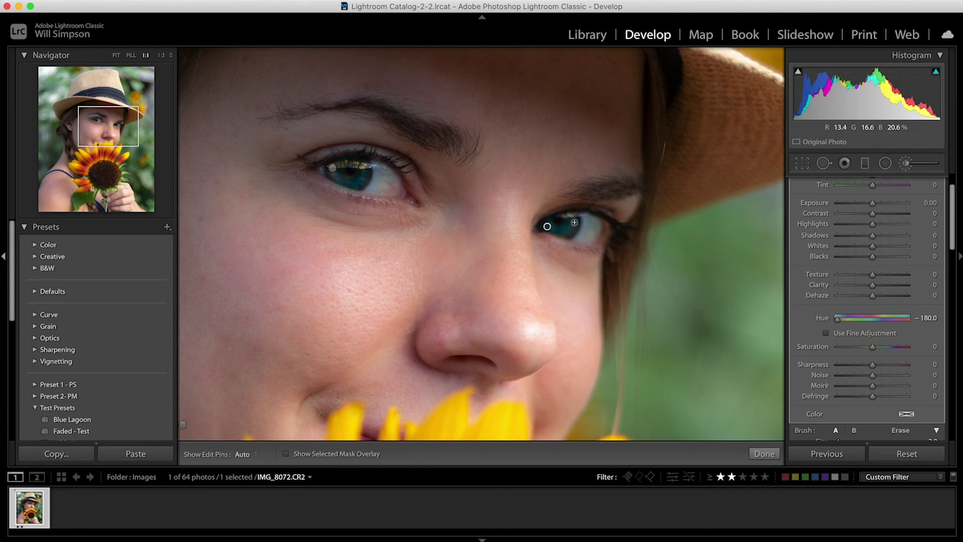
{"action": "key", "text": "h"}
{"action": "key", "text": "h"}
{"action": "key", "text": "h"}
{"action": "key", "text": "h"}
{"action": "key", "text": "h"}
{"action": "key", "text": "alt"}
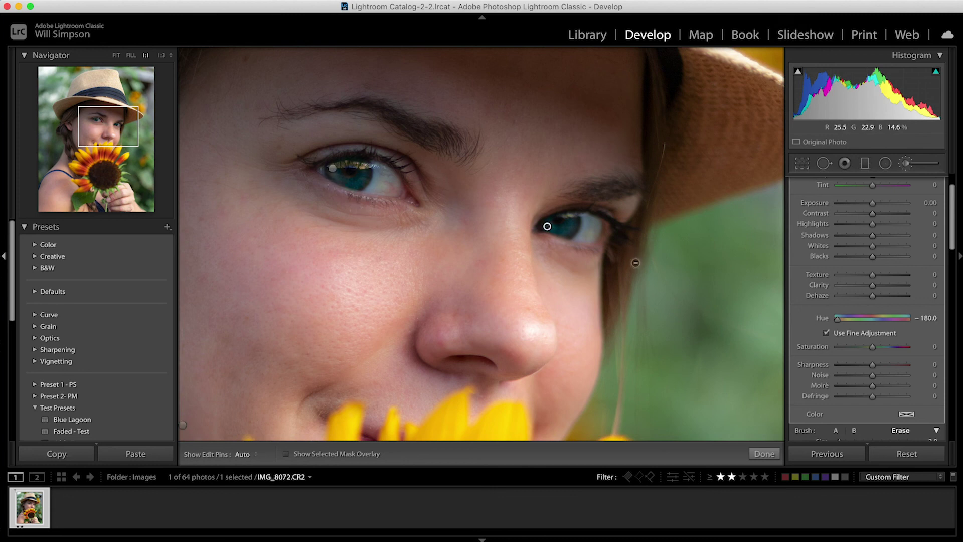
{"action": "key", "text": "z"}
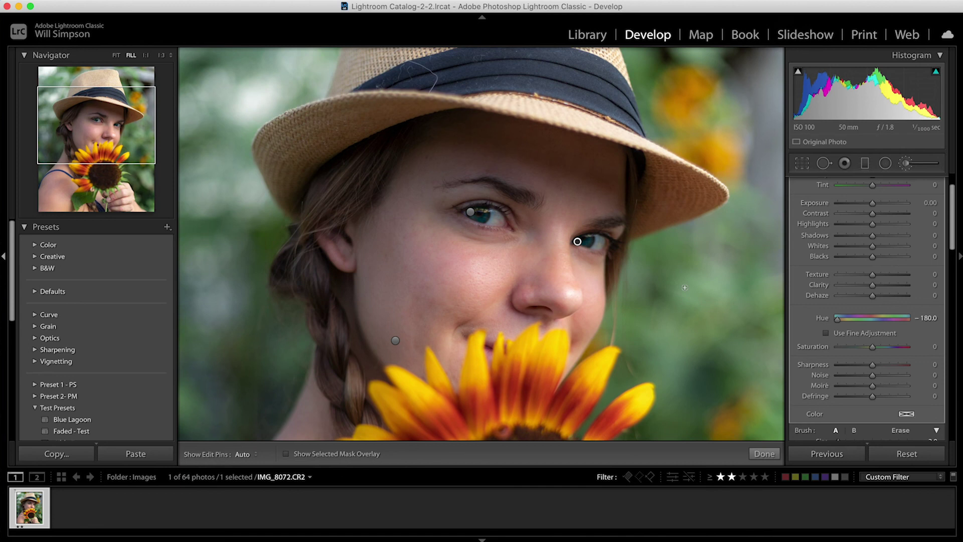
{"action": "key", "text": "super+minus"}
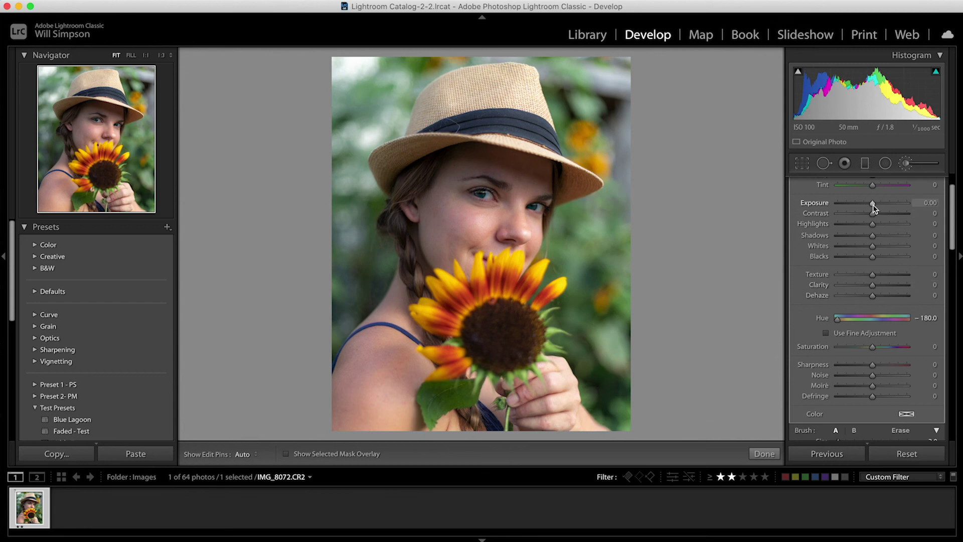
Give the iris mask Exposure 0.12 and Saturation 26
{"action": "mouse_move", "coordinate": [873, 205]}
{"action": "left_mouse_down"}
{"action": "mouse_move", "coordinate": [884, 209]}
{"action": "mouse_move", "coordinate": [873, 209]}
{"action": "left_mouse_up"}
{"action": "left_click_drag", "start_coordinate": [873, 209], "coordinate": [874, 209]}
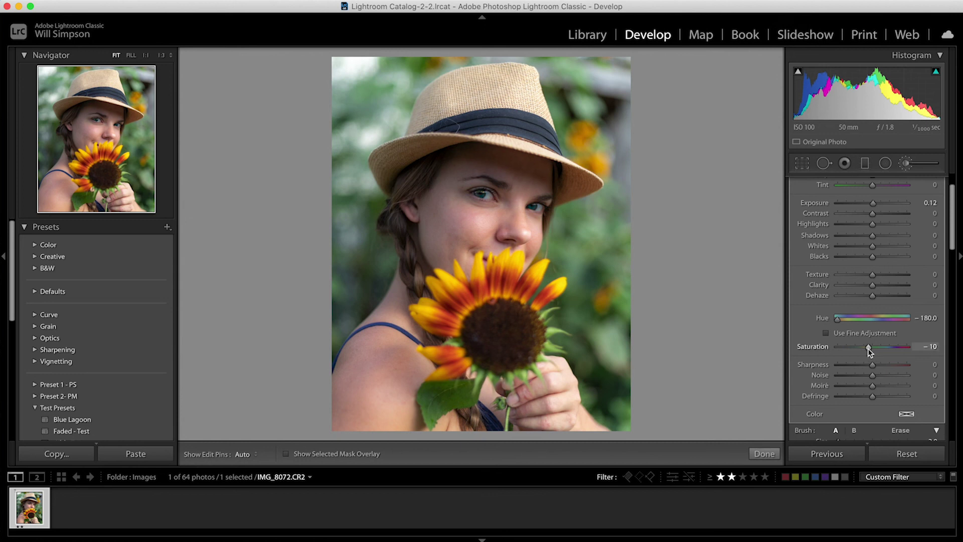
{"action": "mouse_move", "coordinate": [868, 349]}
{"action": "left_mouse_down"}
{"action": "mouse_move", "coordinate": [915, 349]}
{"action": "mouse_move", "coordinate": [834, 350]}
{"action": "mouse_move", "coordinate": [896, 357]}
{"action": "mouse_move", "coordinate": [880, 352]}
{"action": "left_mouse_up"}
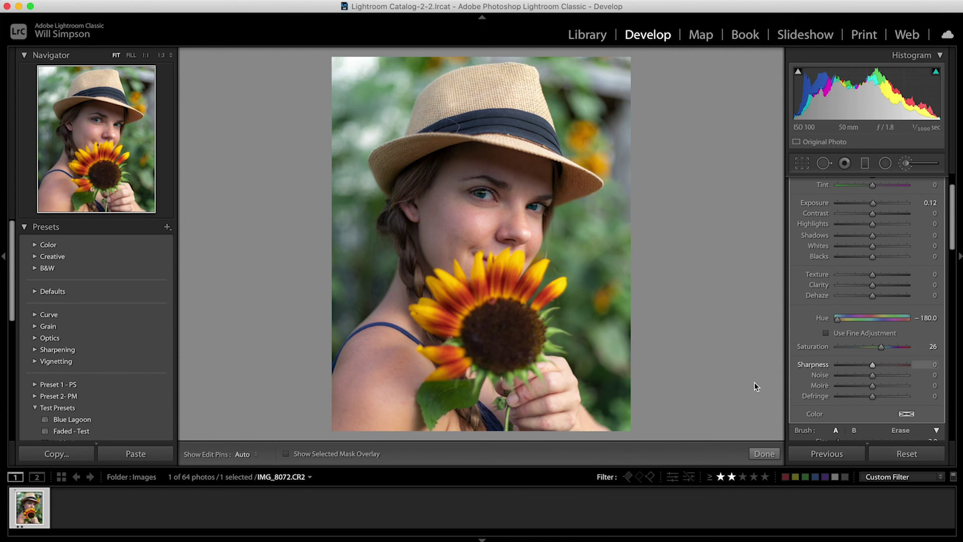